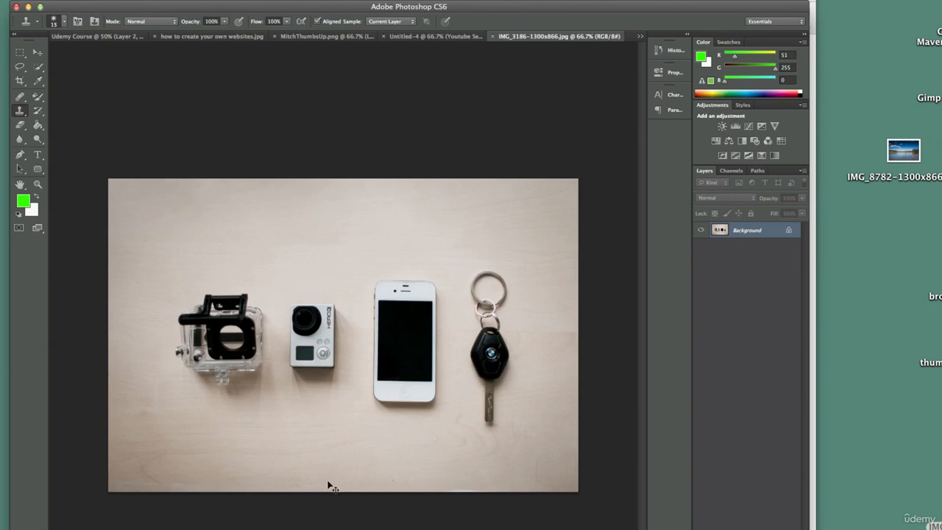
Try to move the photo's locked Background layer with the Move tool and dismiss the alert.
key("super+plus")
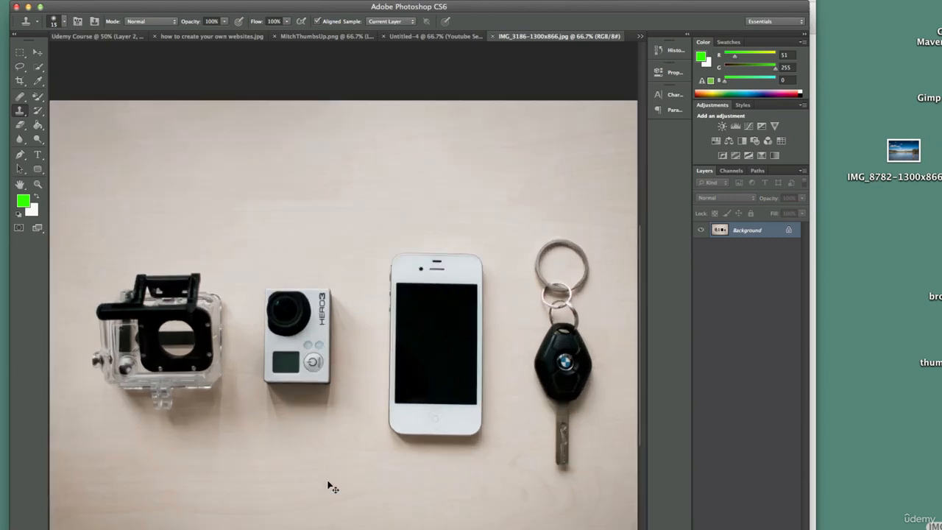
key("super+plus")
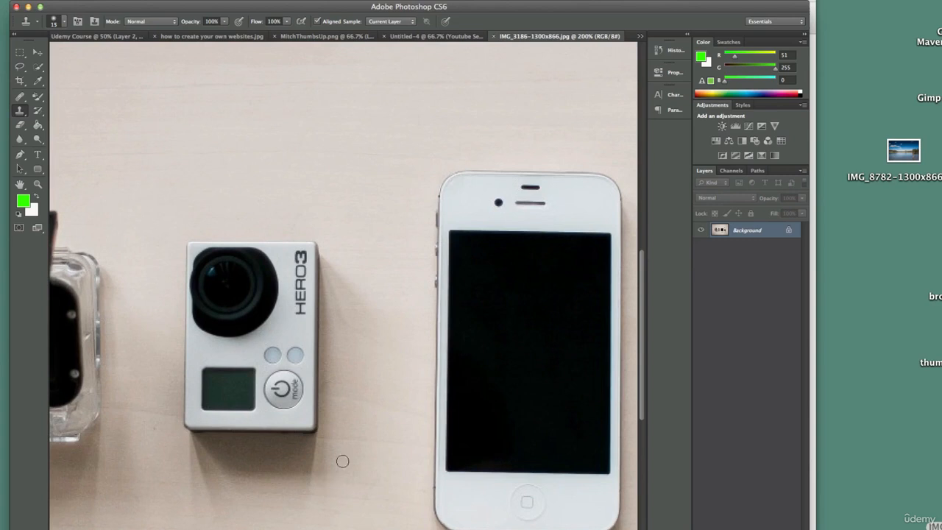
left_click(37, 53)
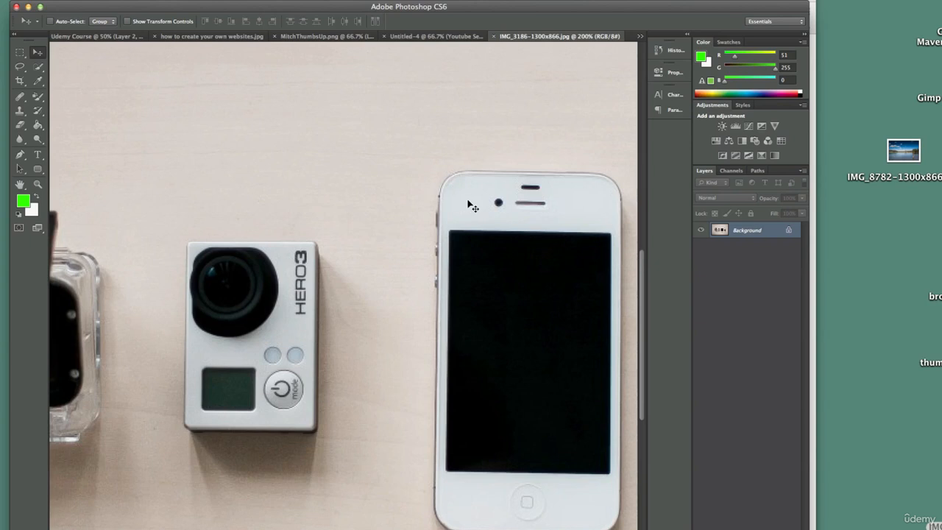
left_click_drag(469, 199, 437, 194)
left_click(550, 213)
Duplicate the Background layer within IMG_3186-1300x866.jpg under the name Background copy.
right_click(757, 232)
left_click(778, 252)
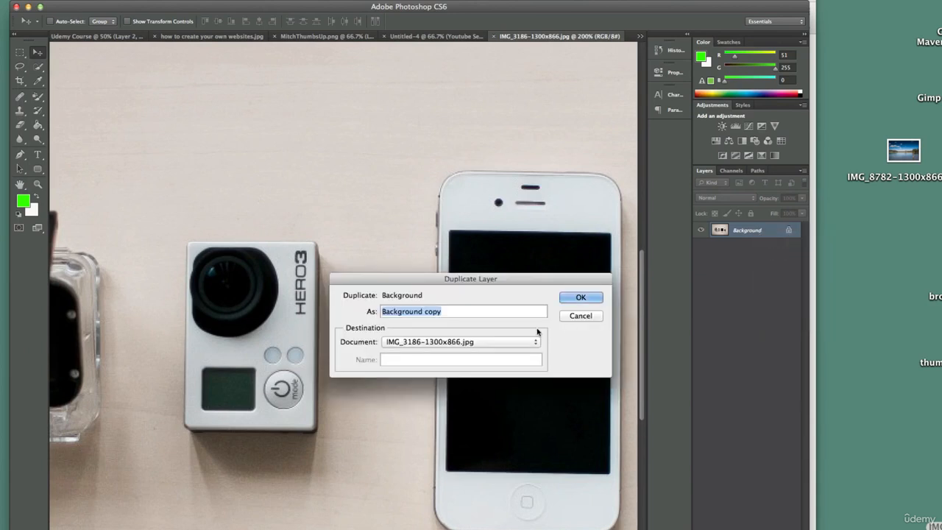
left_click(581, 298)
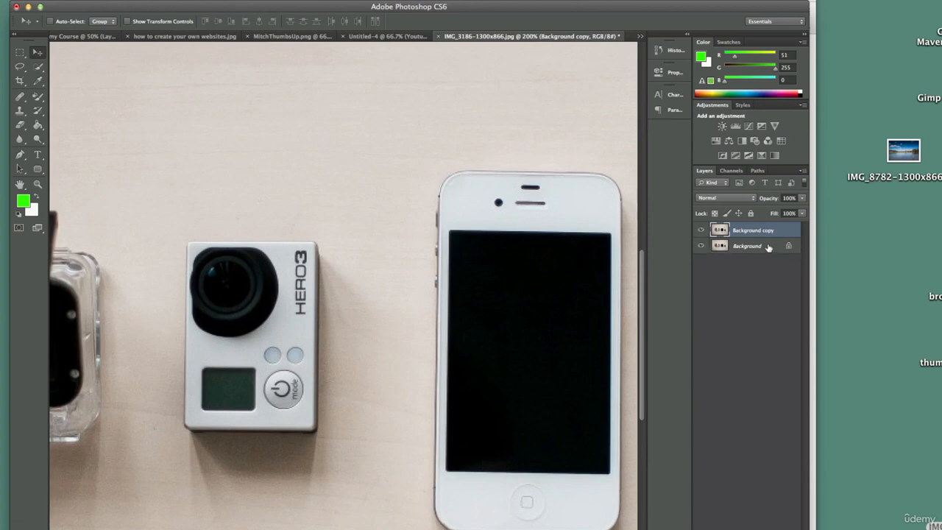
Hide the original Background layer and shift the Background copy layer slightly to the left.
left_click(701, 246)
left_click_drag(609, 204, 587, 205)
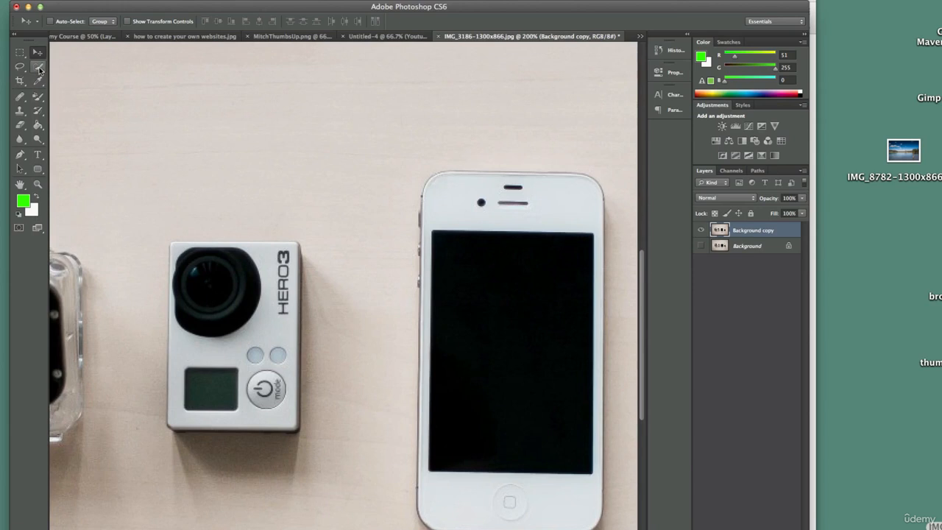
Select the entire white iPhone on the Background copy layer with the Quick Selection tool, refining the selection along its edges.
left_click_drag(39, 67, 101, 67)
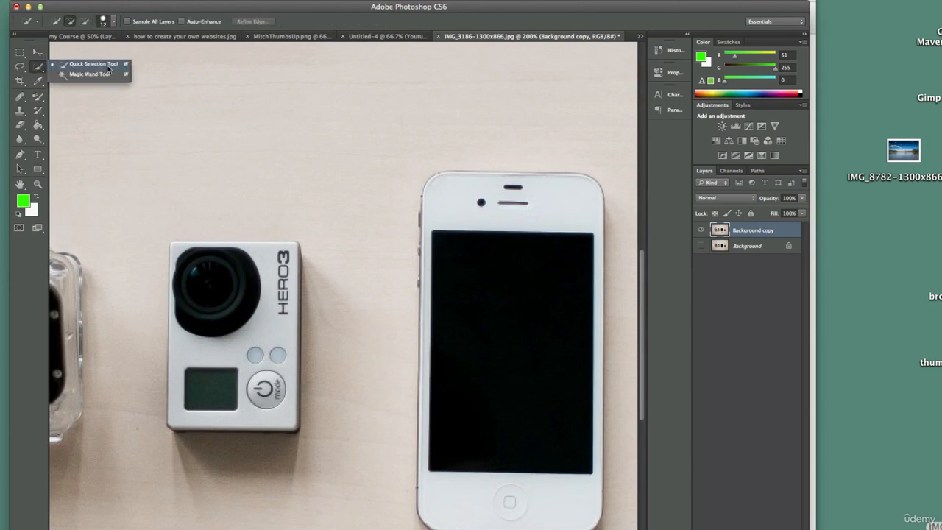
left_click(108, 68)
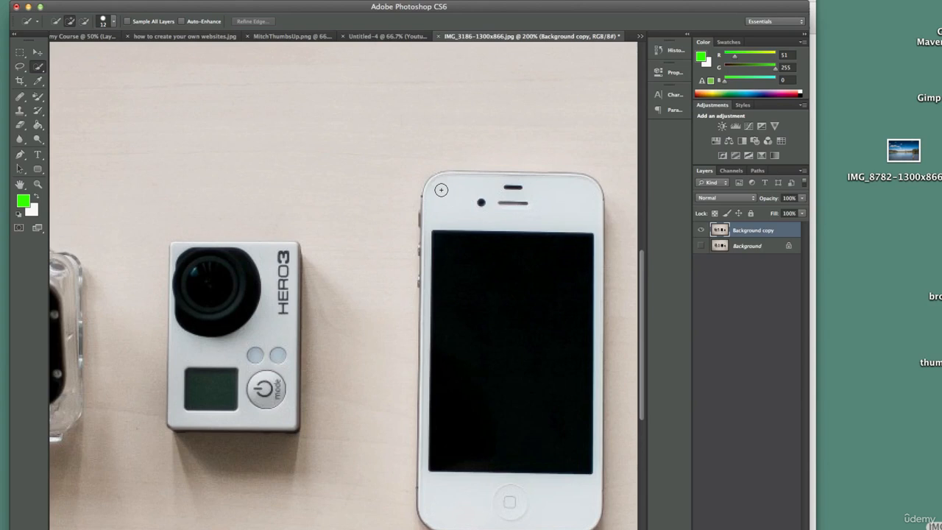
mouse_move(435, 184)
left_mouse_down()
mouse_move(493, 186)
mouse_move(472, 196)
mouse_move(433, 189)
mouse_move(439, 261)
left_mouse_up()
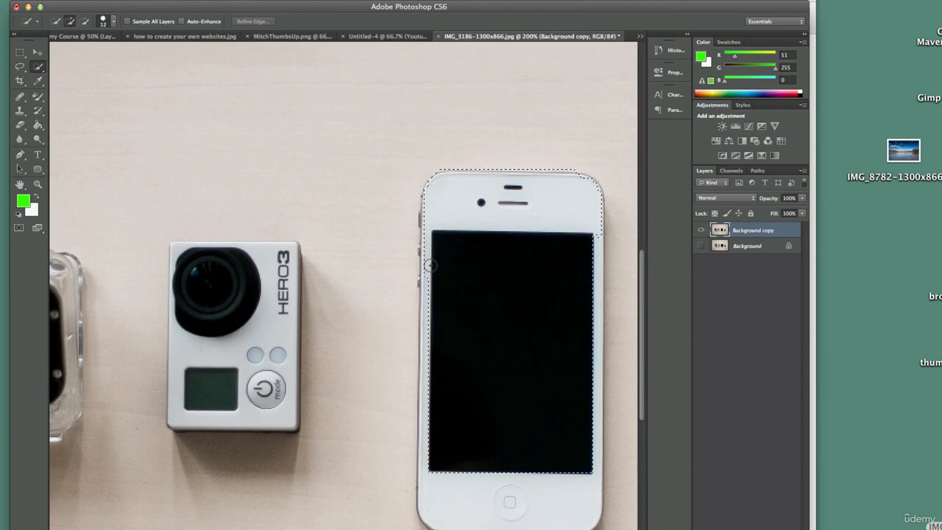
mouse_move(429, 270)
left_mouse_down()
mouse_move(430, 434)
mouse_move(428, 406)
mouse_move(429, 433)
mouse_move(427, 425)
left_mouse_up()
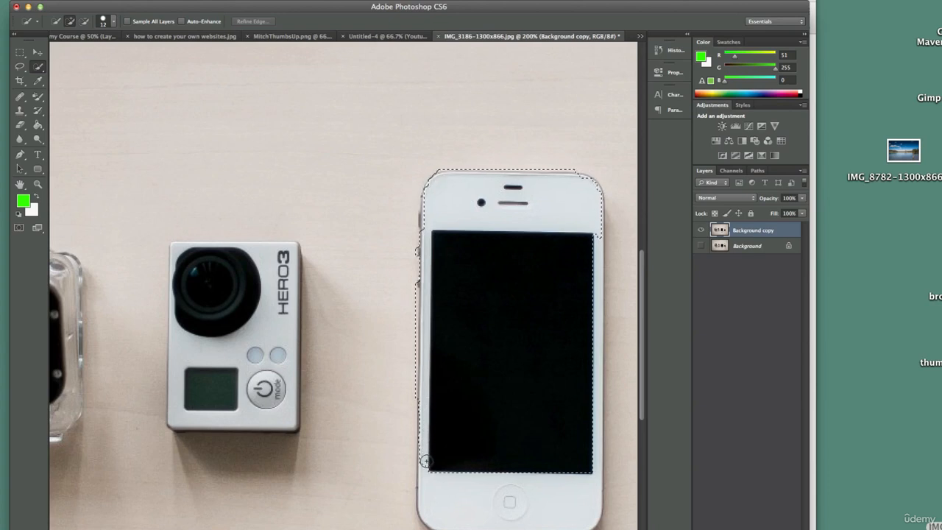
left_click_drag(426, 460, 425, 482)
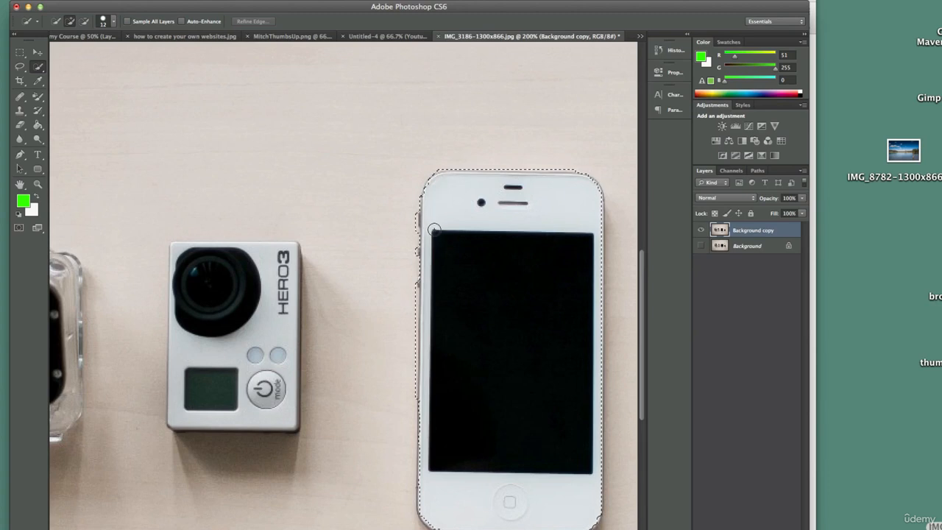
left_click(433, 283)
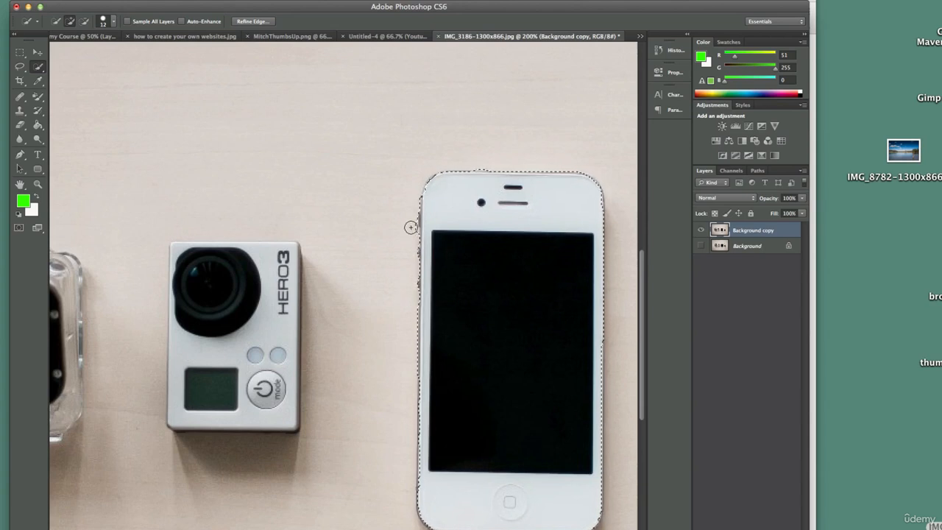
key("alt")
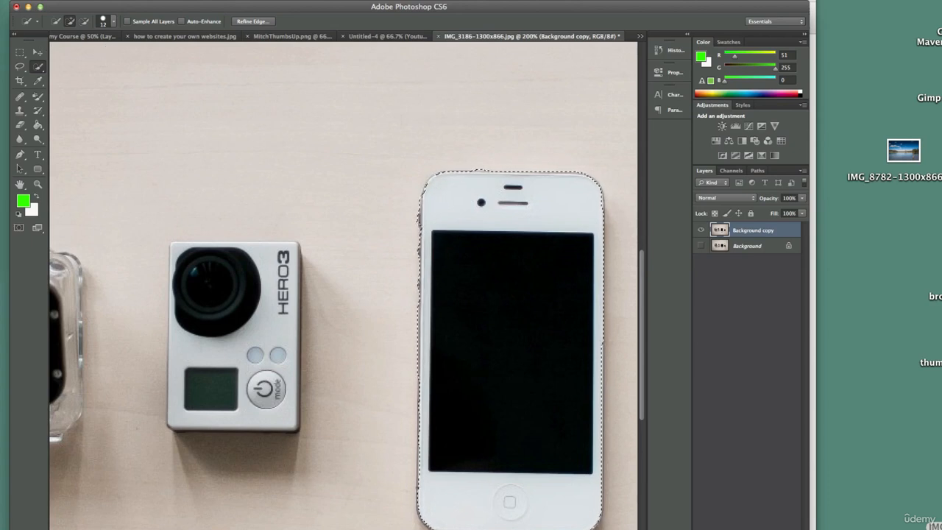
Create a new 1280 x 720 pixel document with a white background, named "youtube thumb 1".
key("super+n")
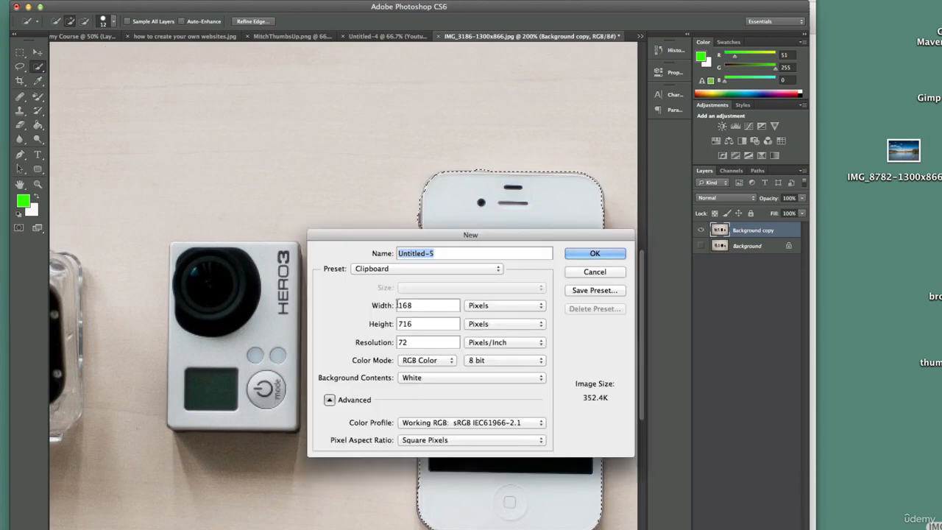
double_click(412, 305)
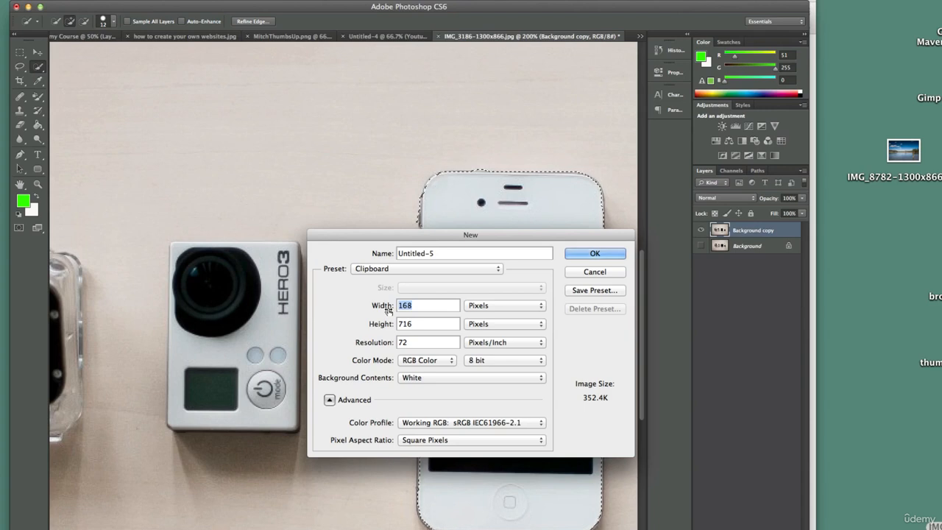
type("1280")
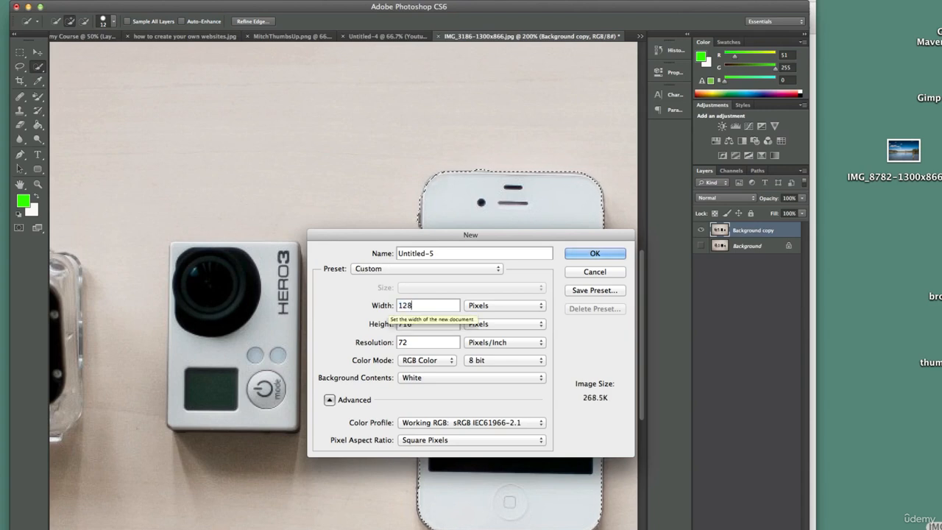
key("Tab")
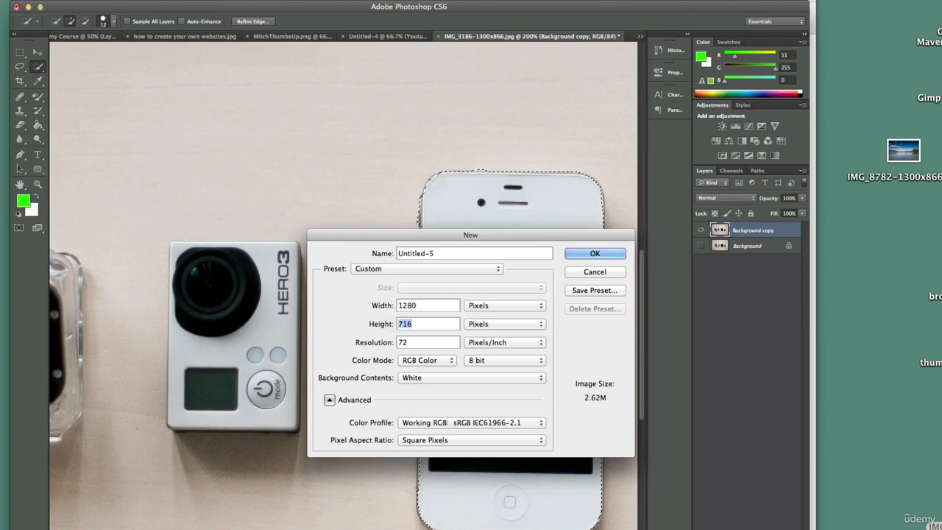
type("7")
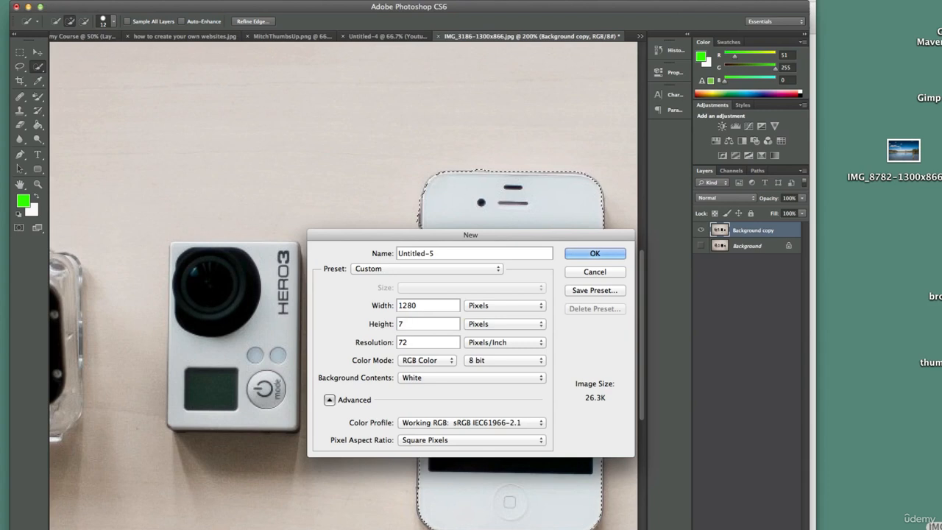
type("20")
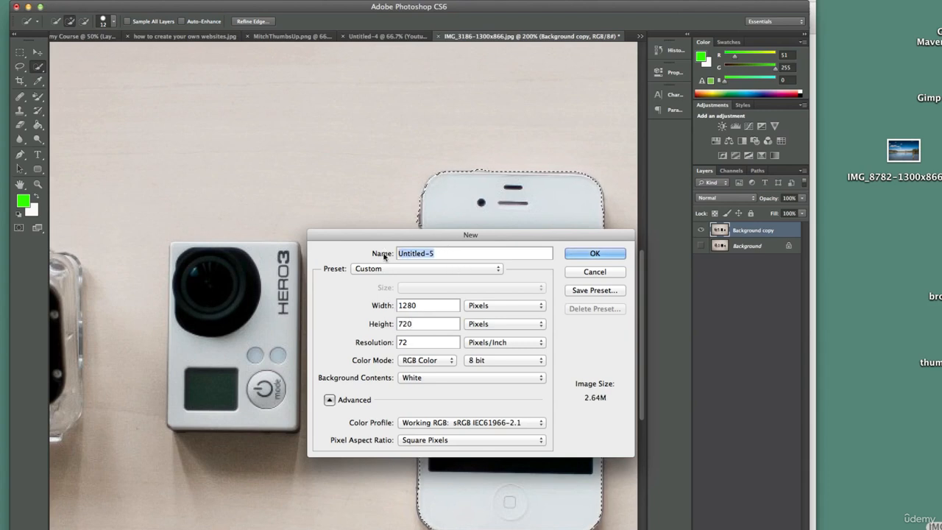
left_click(400, 254)
type("youtub")
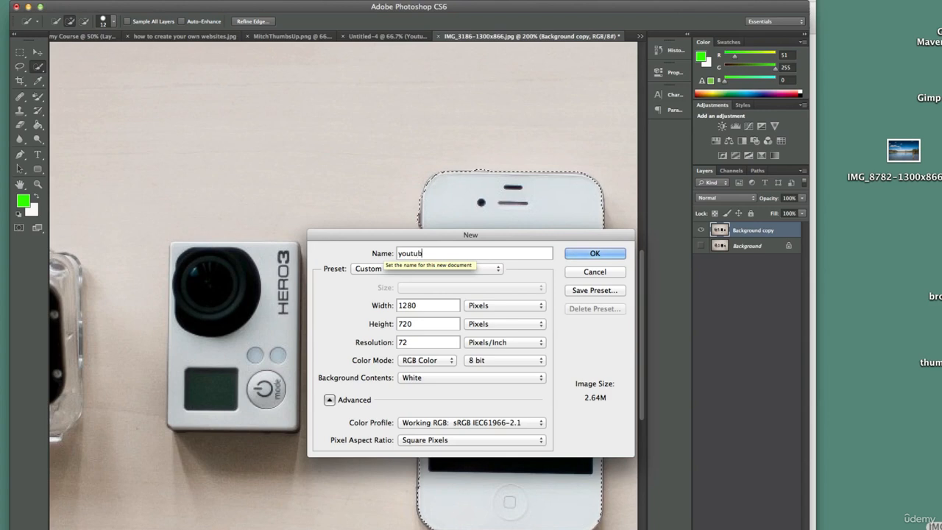
type("e thumb 1")
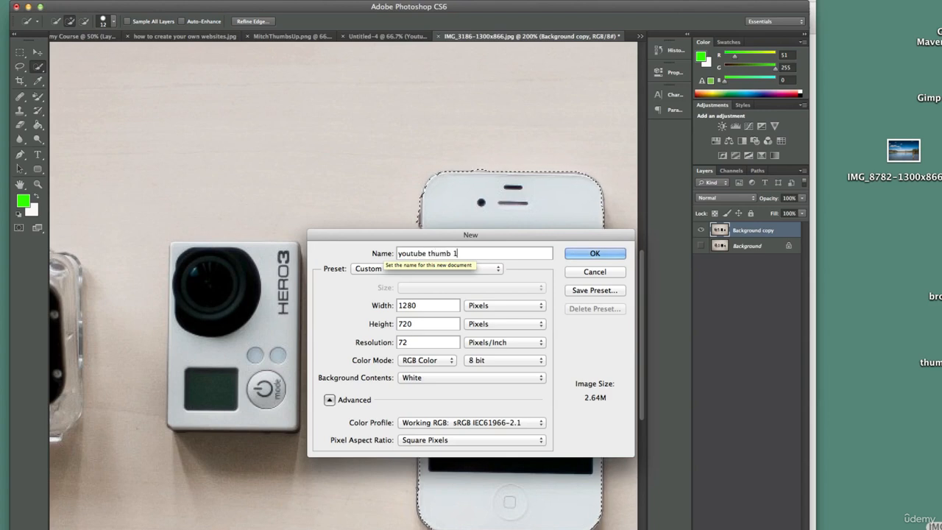
left_click(596, 254)
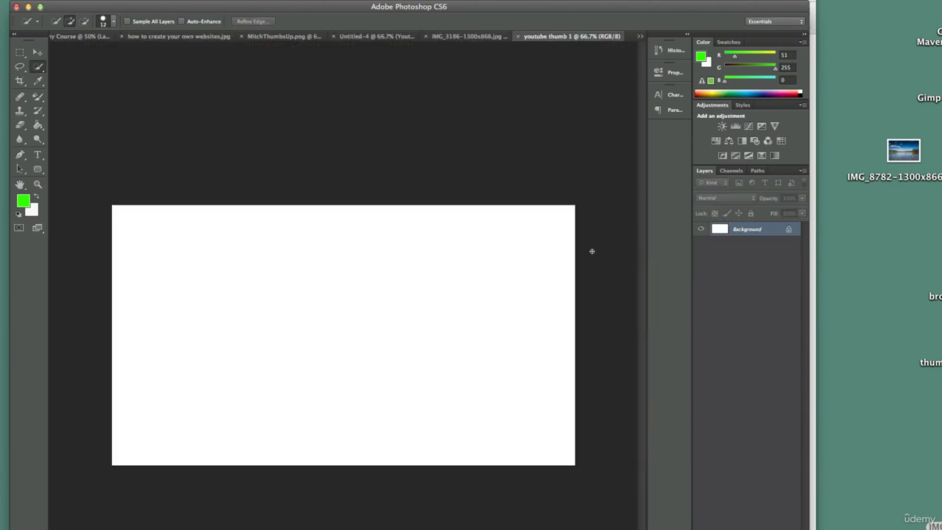
Move the selected iPhone from the photo IMG_3186-1300x866.jpg into the youtube thumb 1 document with the Move tool.
left_click(456, 36)
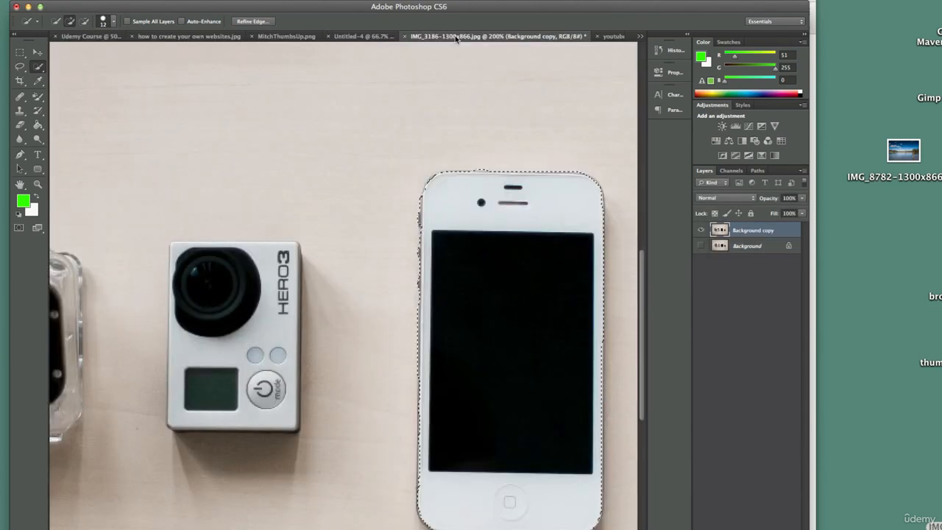
left_click(36, 54)
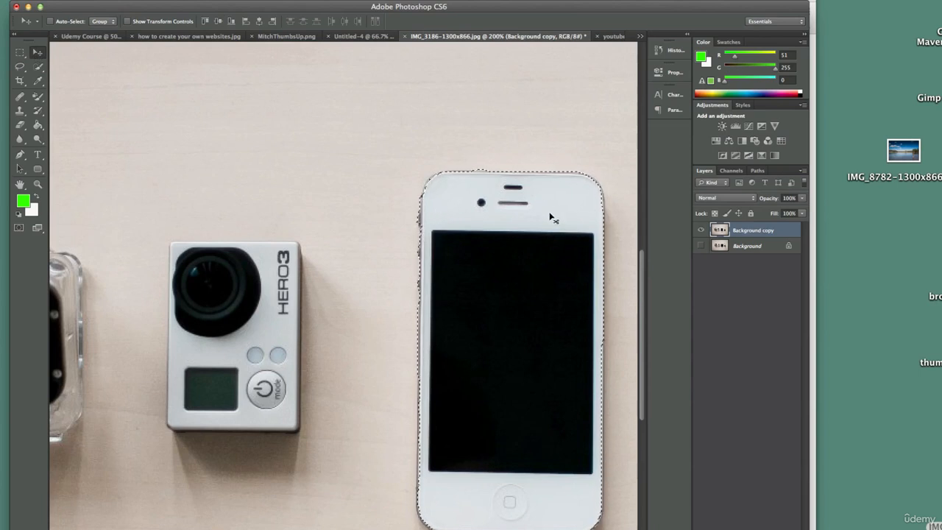
left_click_drag(552, 216, 481, 306)
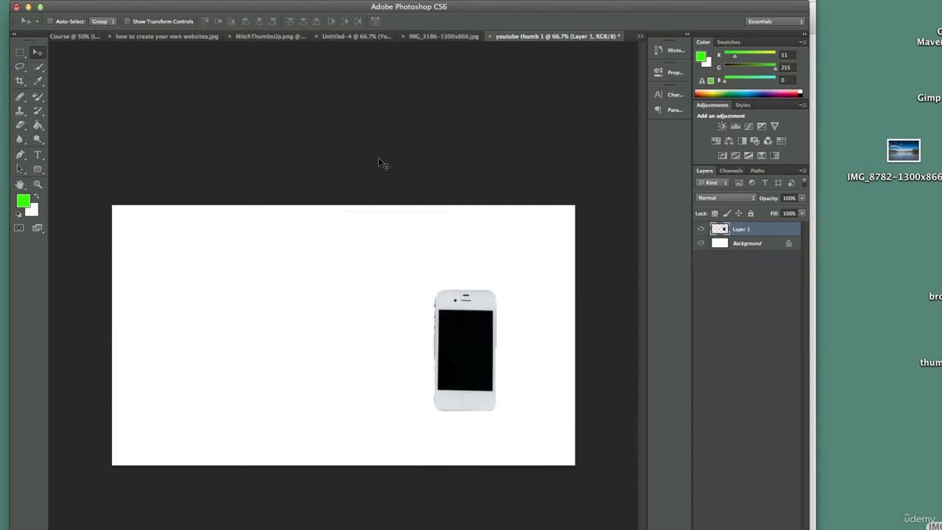
Enlarge the iPhone with Free Transform to about 193% width and 203% height so it nearly fills the canvas height.
key("super+t")
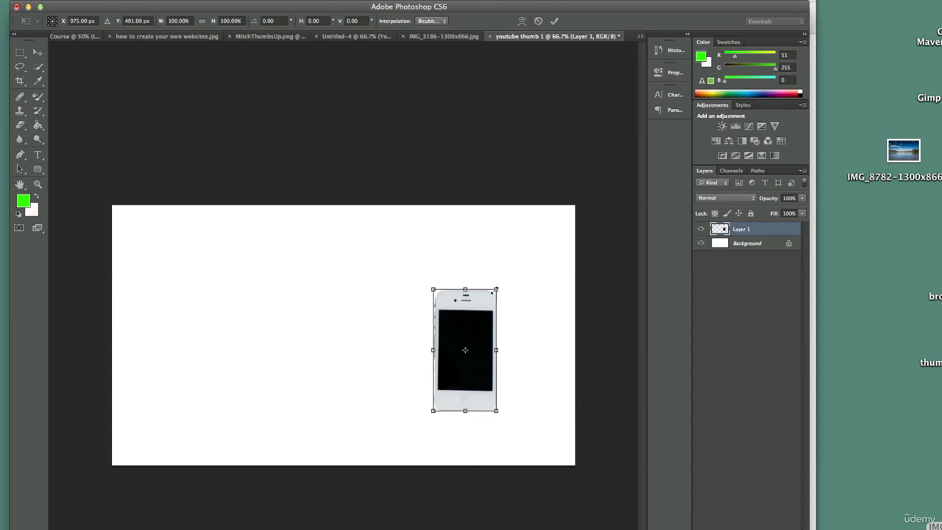
left_click_drag(495, 289, 541, 218)
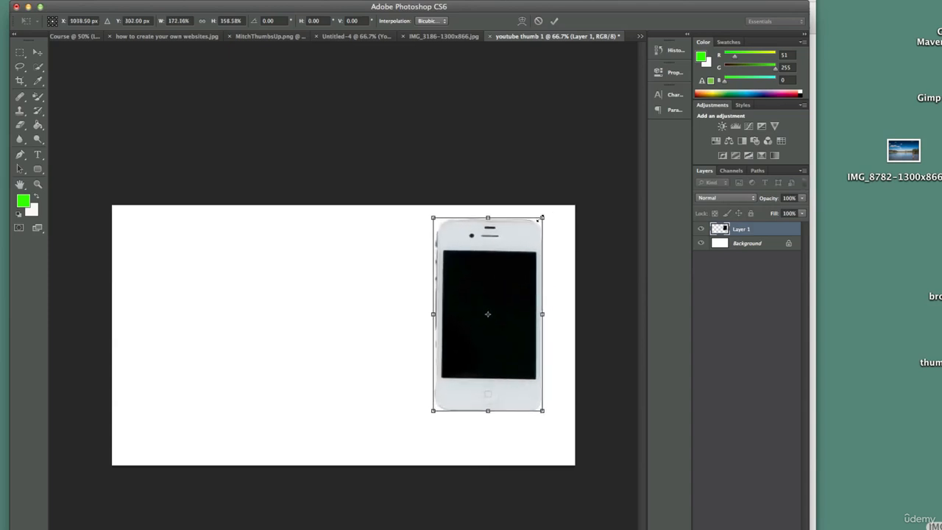
left_click_drag(506, 244, 514, 270)
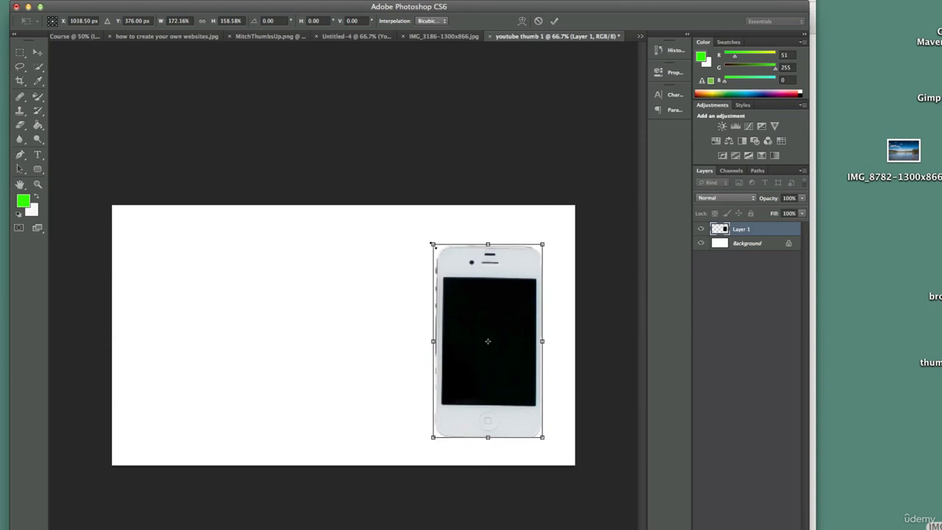
left_click_drag(431, 243, 429, 209)
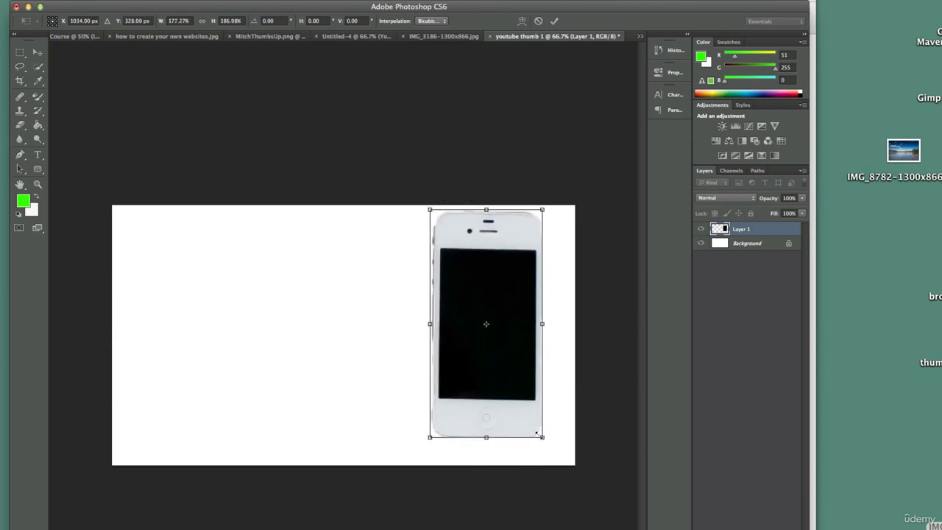
left_click_drag(536, 433, 546, 453)
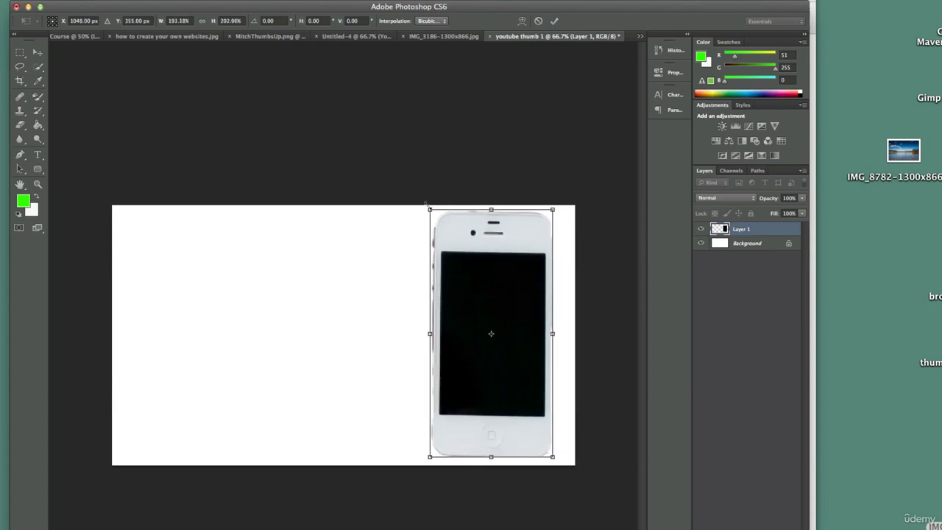
Rotate the iPhone about 12.5° counter-clockwise and place it, enlarged further, on the canvas's left side with its lower end cut off.
left_click_drag(420, 200, 410, 229)
left_click_drag(516, 238, 212, 259)
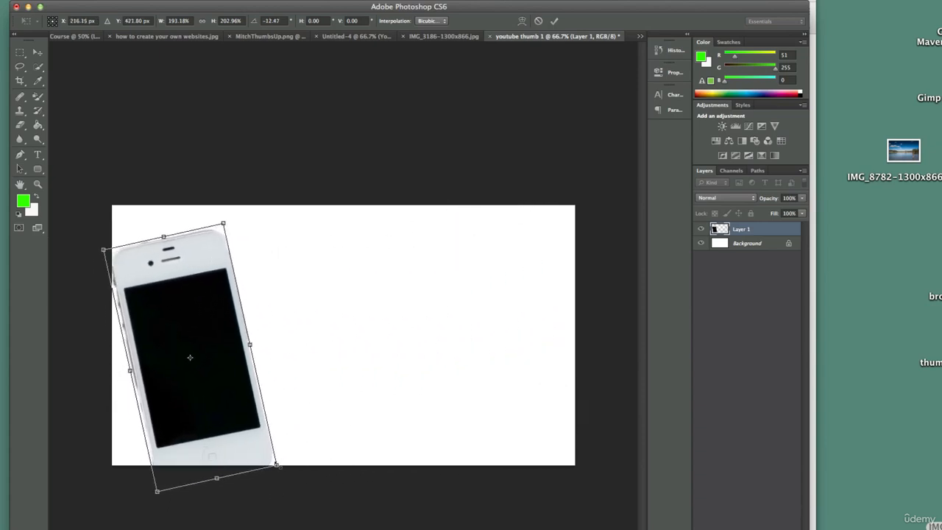
left_click_drag(275, 465, 323, 509)
mouse_move(301, 439)
left_mouse_down()
mouse_move(307, 413)
mouse_move(291, 401)
mouse_move(309, 427)
left_mouse_up()
key("Return")
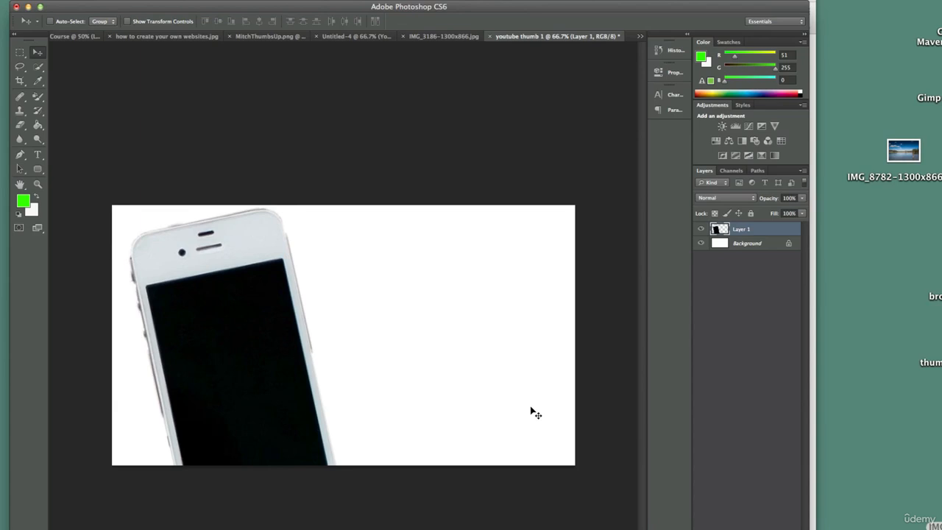
Fill Layer 1 with the white background colour and undo the fill.
key("super+BackSpace")
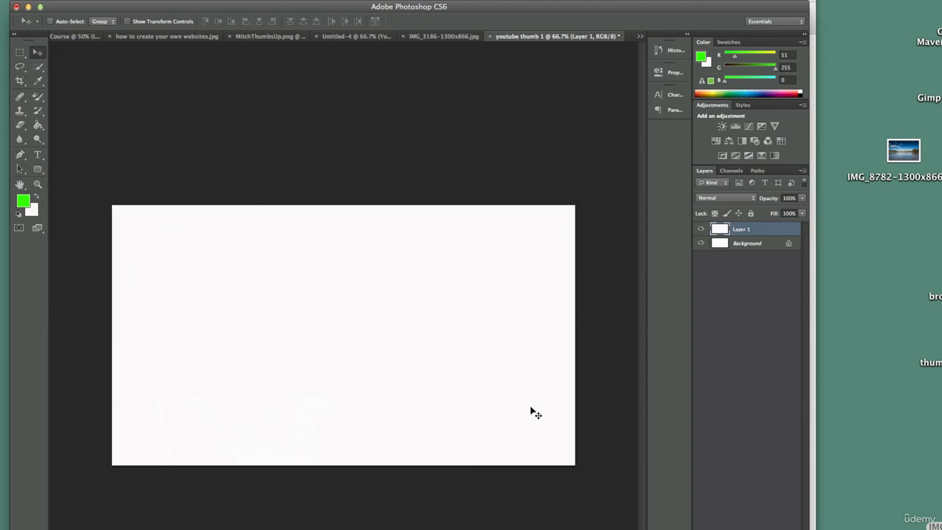
key("super+z")
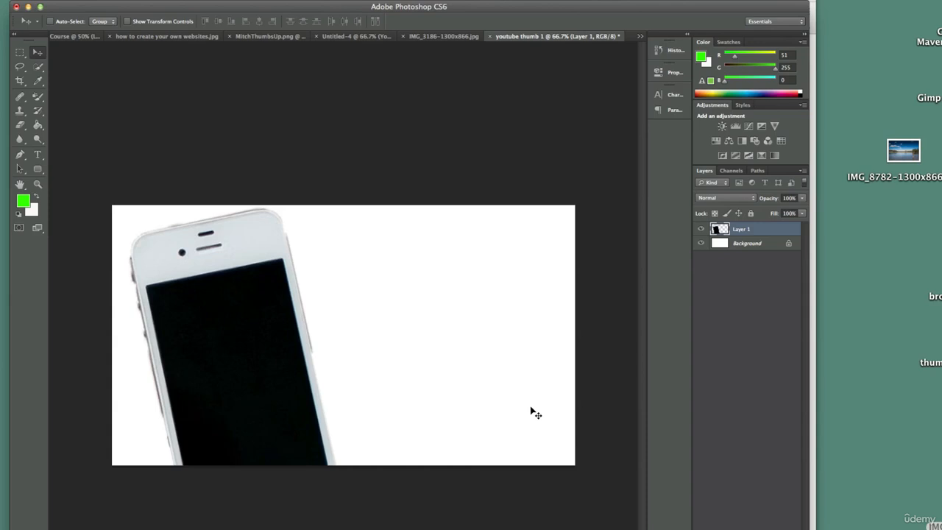
Inspect the iPhone's cut-out edges at 200% zoom along the right side, the screen area and the top-left corner.
key("super+1")
key("super+equal")
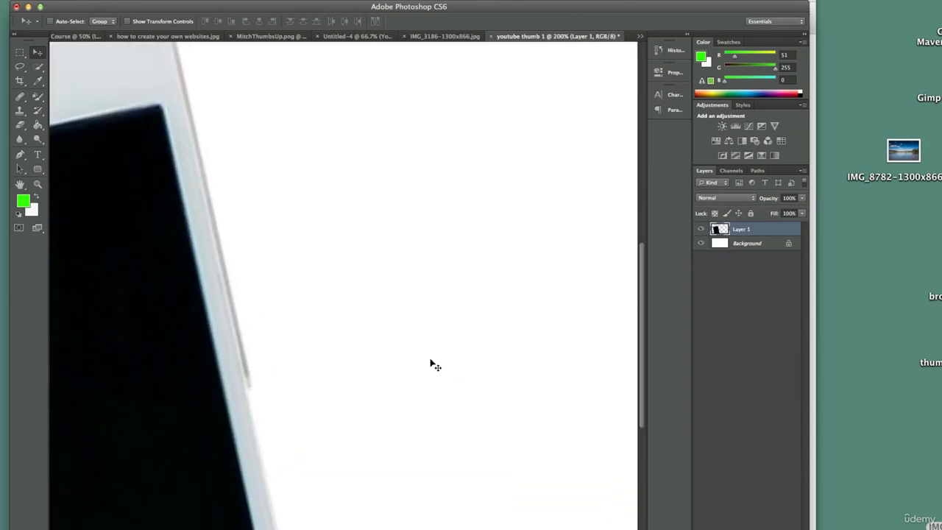
scroll(331, 343, "up", 5)
scroll(331, 343, "left", 15)
scroll(331, 343, "right", 10)
scroll(331, 344, "left", 4)
scroll(331, 343, "up", 3)
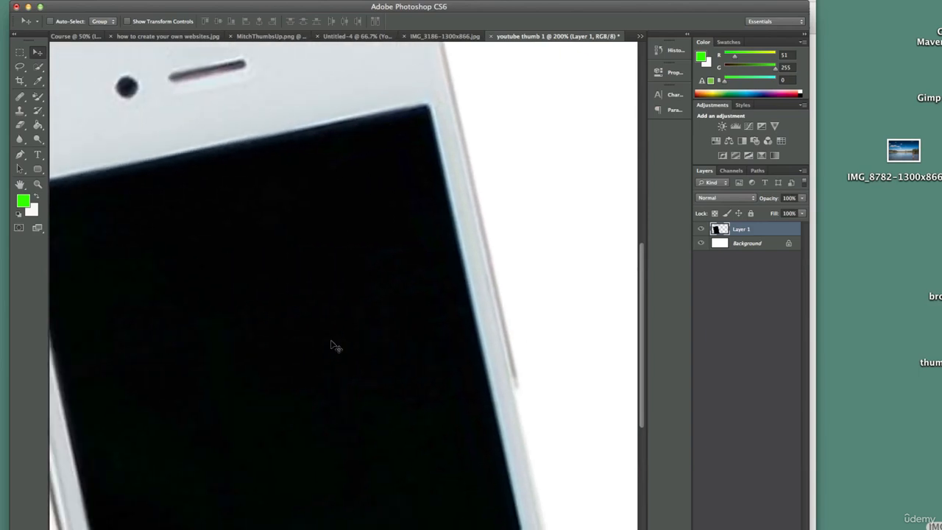
scroll(331, 344, "down", 5)
scroll(331, 343, "up", 8)
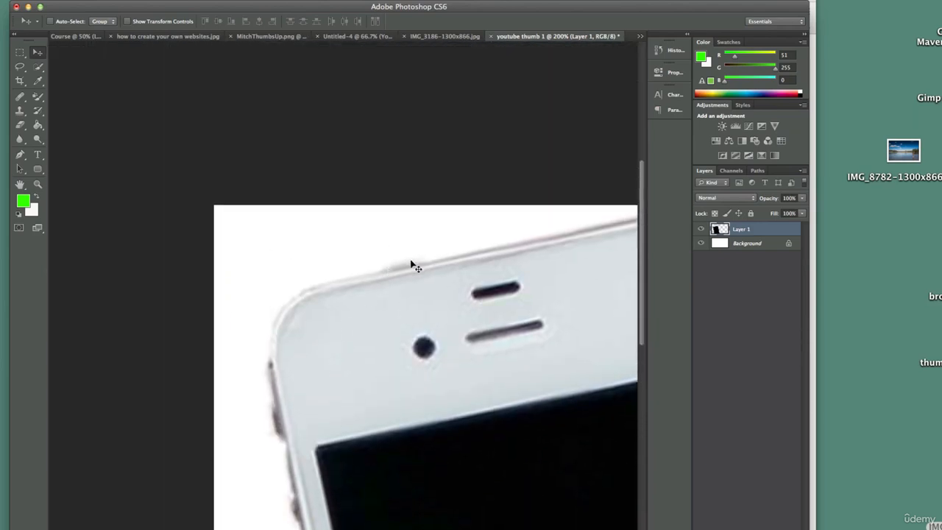
Erase the smudge above the iPhone's top edge using the Eraser with a 12 px hard round brush.
left_click(39, 67)
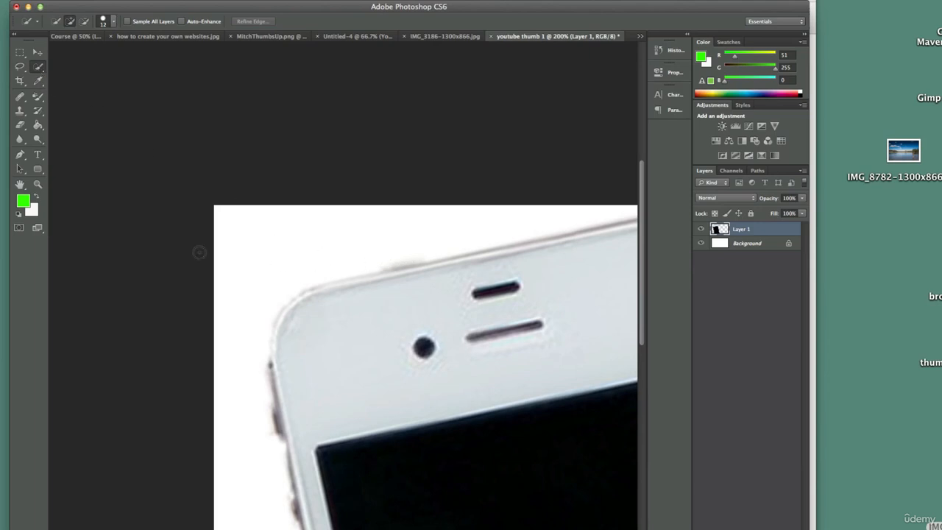
left_click(40, 113)
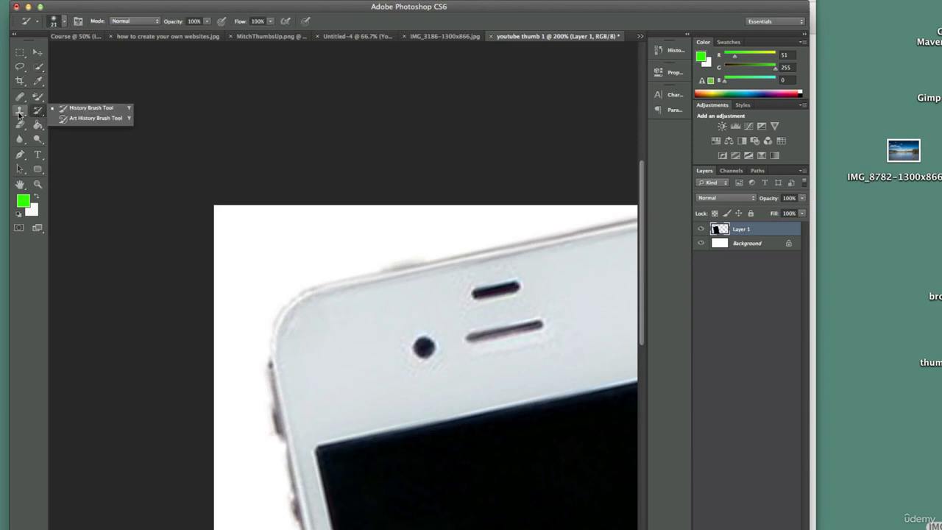
left_click(20, 111)
left_click(21, 125)
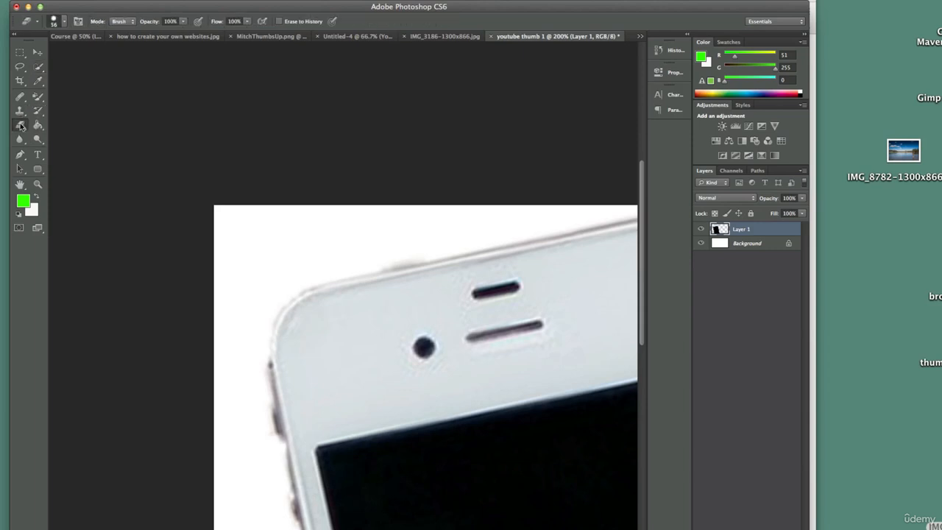
left_click(69, 125)
left_click(64, 22)
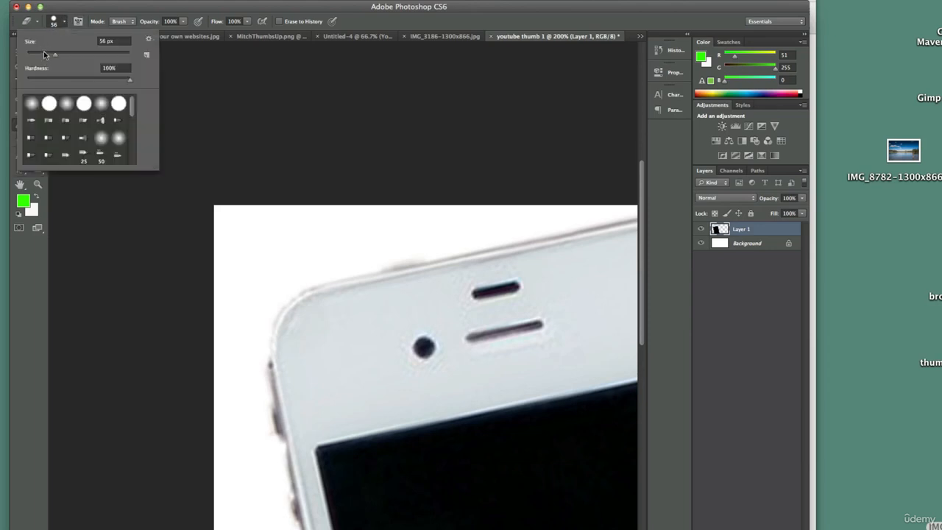
left_click_drag(44, 51, 37, 51)
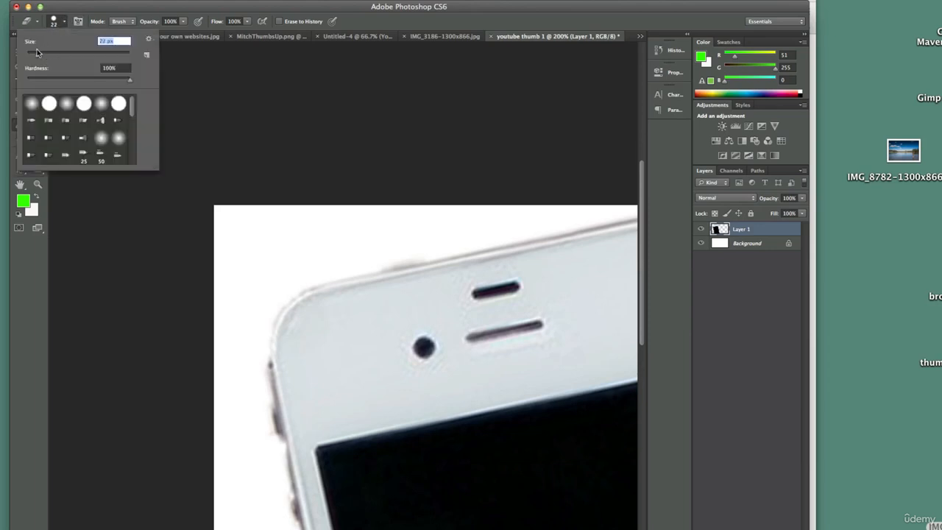
left_click(48, 103)
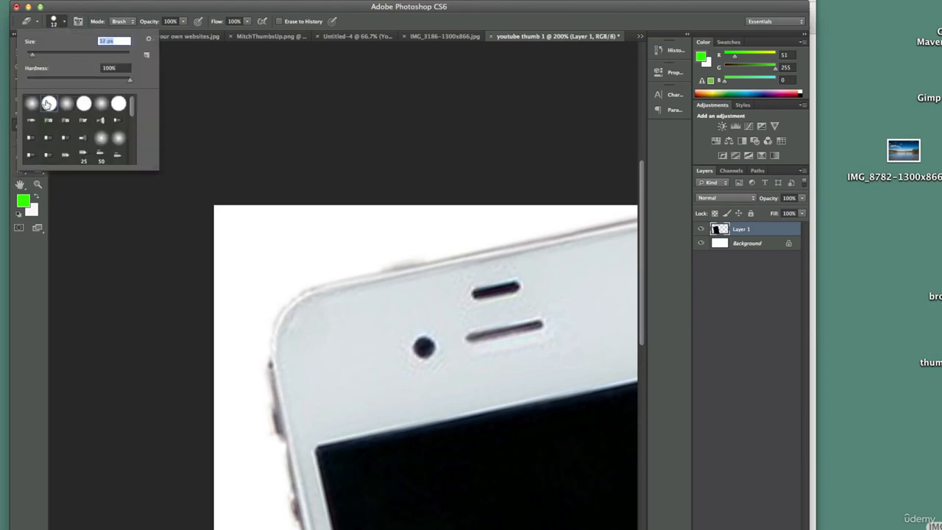
left_click(386, 257)
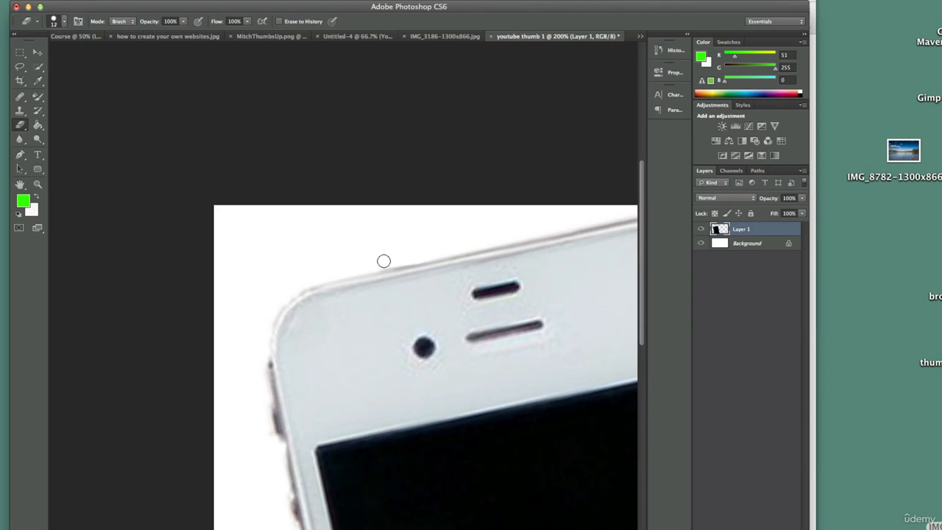
Erase the protruding dark fringe along the iPhone's right edge beside the upper half of its screen.
scroll(248, 366, "down", 5)
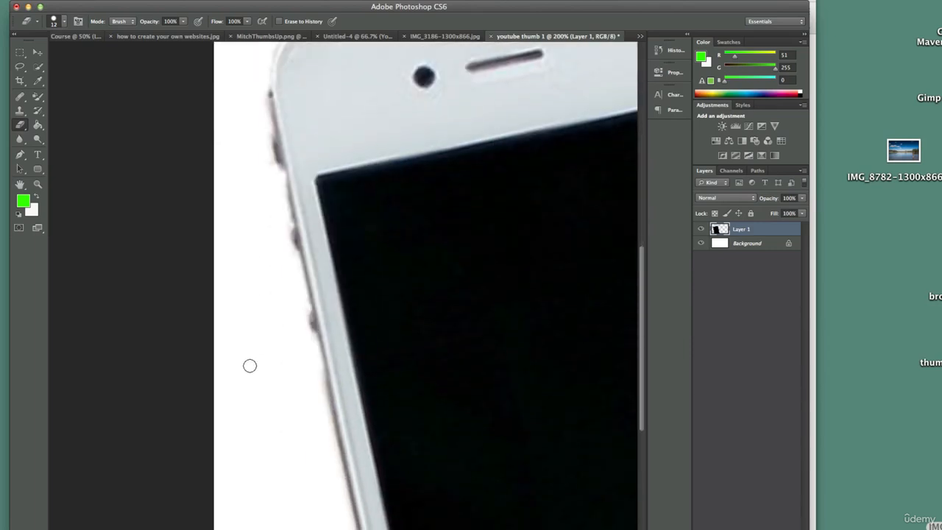
scroll(408, 340, "right", 5)
scroll(407, 340, "right", 5)
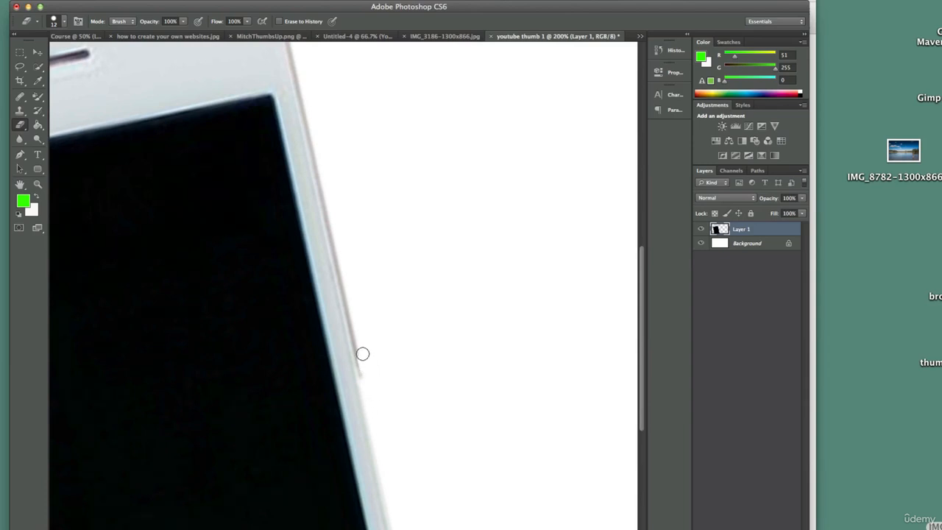
left_click_drag(357, 325, 337, 245)
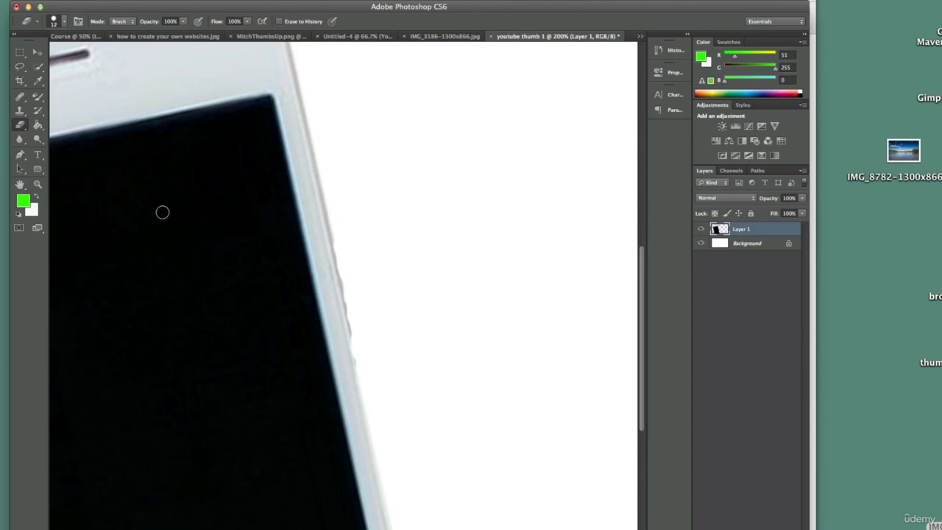
Reposition the iPhone with the Move tool near the canvas's upper-left corner, keeping its lower end cut off.
left_click(38, 56)
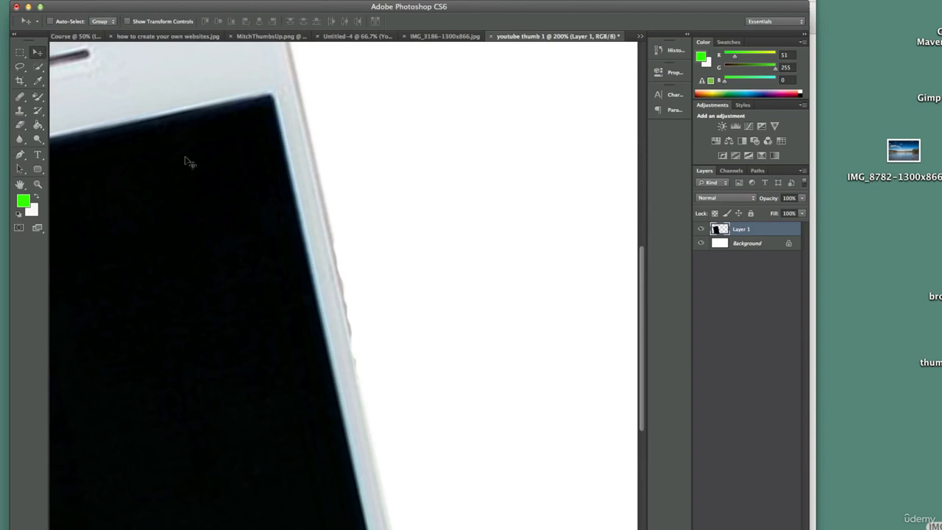
left_click_drag(190, 162, 357, 325)
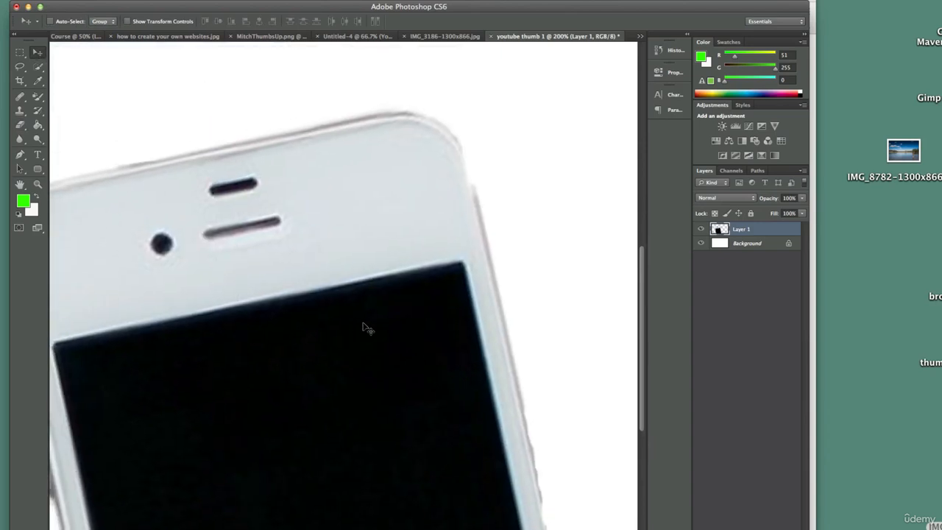
key("super+minus")
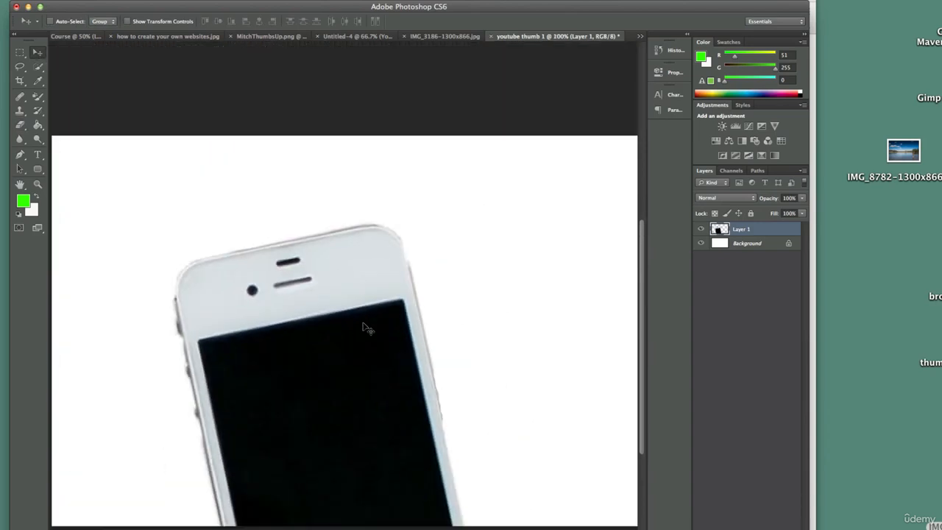
key("super+minus")
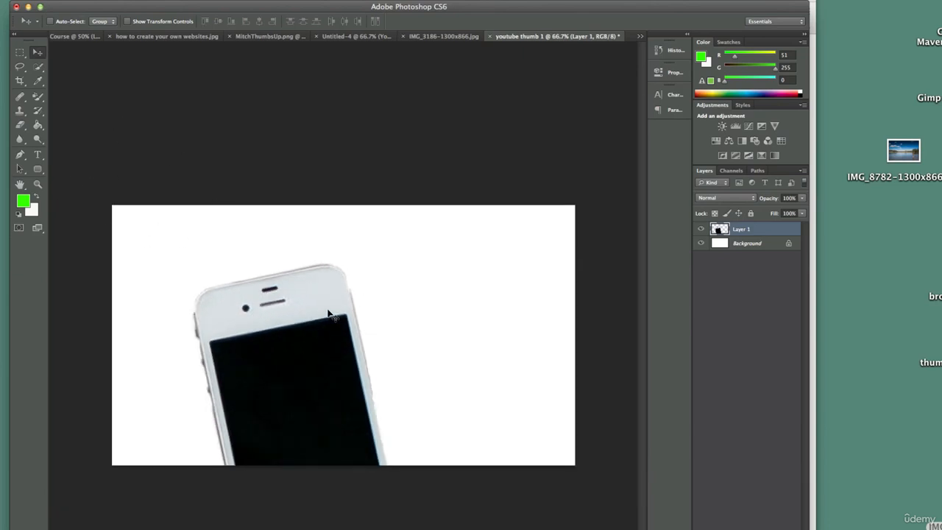
left_click_drag(328, 312, 257, 262)
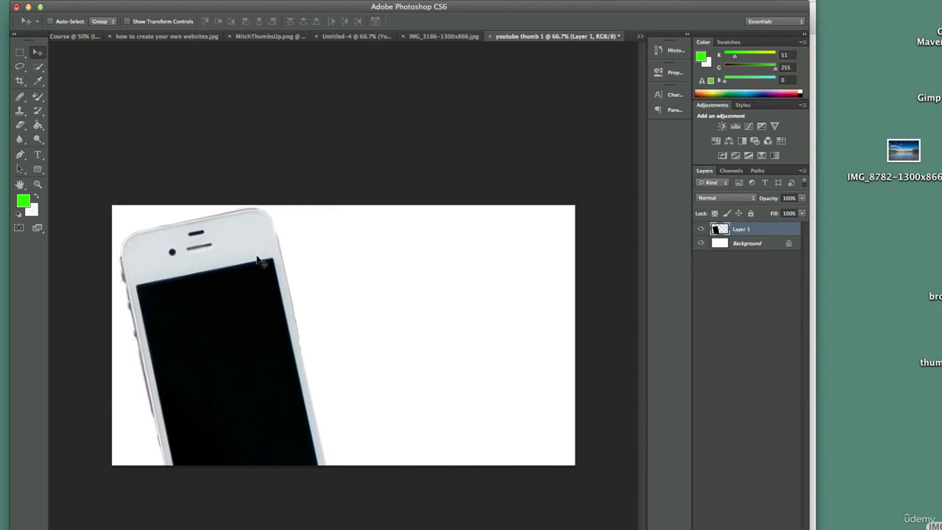
Add the green text iPhonecaptain in Constantia Regular to the right of the iPhone's top.
left_click(42, 159)
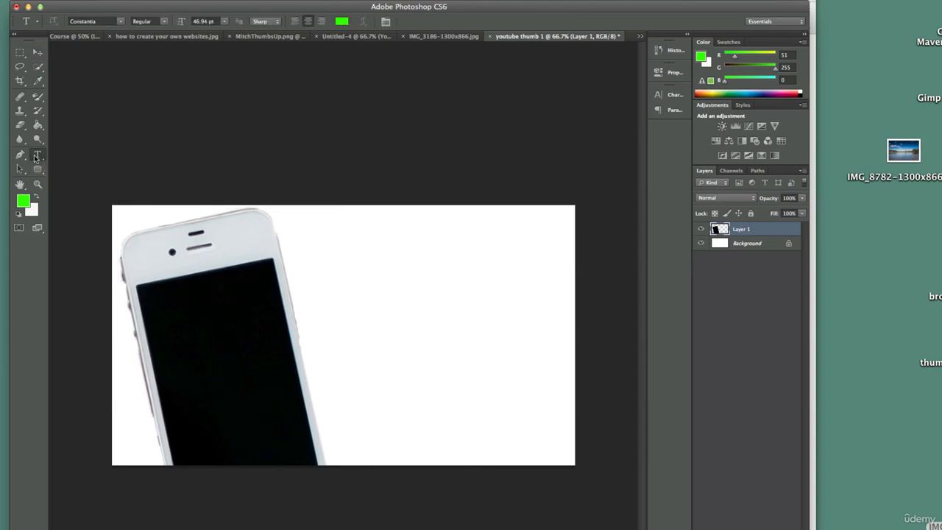
left_click(341, 248)
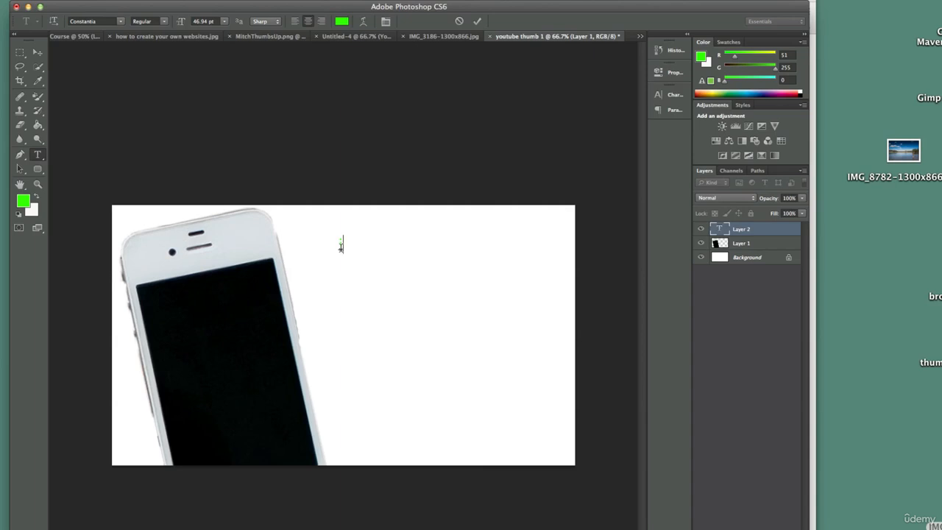
type("iPhonecaptain")
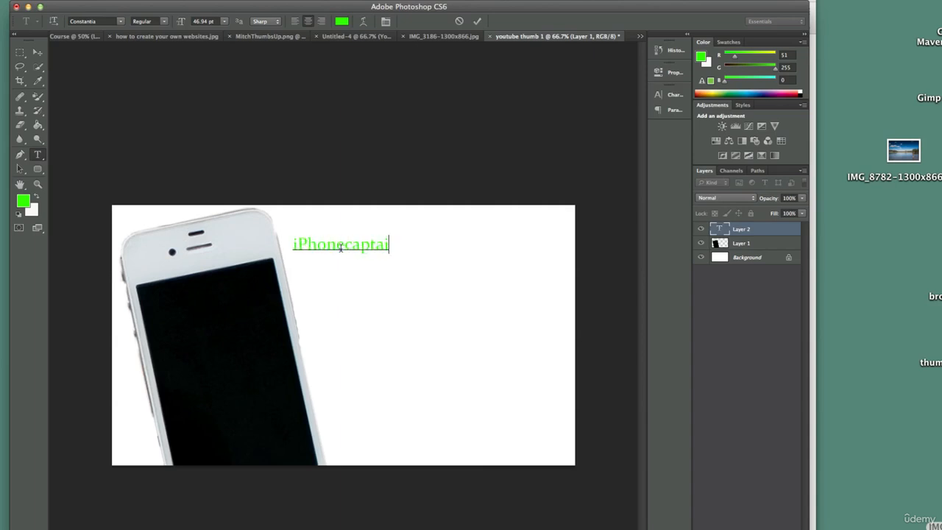
Enlarge the iPhonecaptain text with Free Transform to about 214% width and 518% height and place it beside the iPhone's upper part.
left_click(37, 52)
left_click_drag(312, 251, 398, 282)
key("ctrl+t")
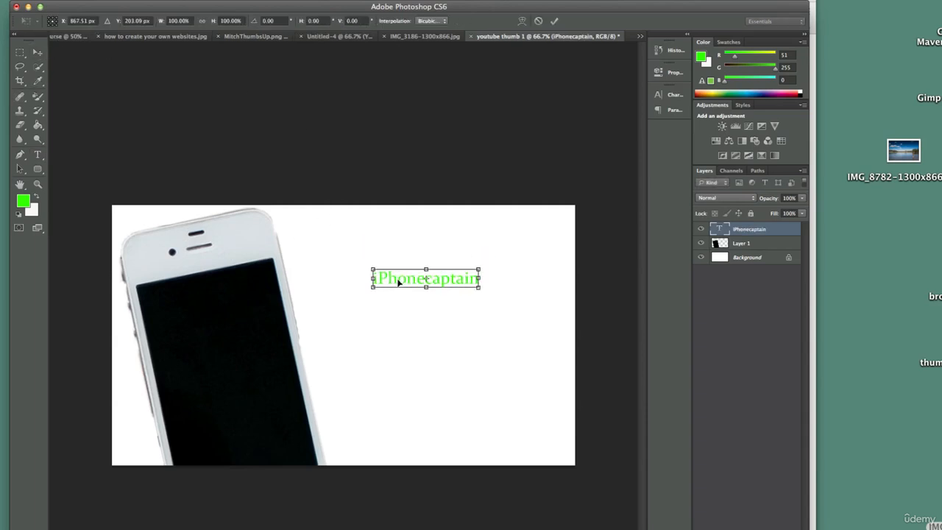
left_click_drag(481, 290, 605, 369)
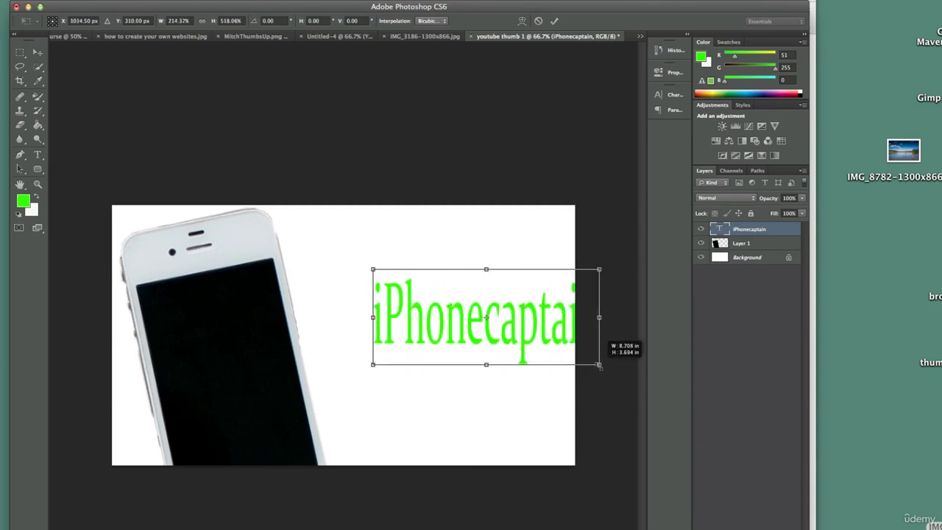
left_click_drag(545, 341, 479, 292)
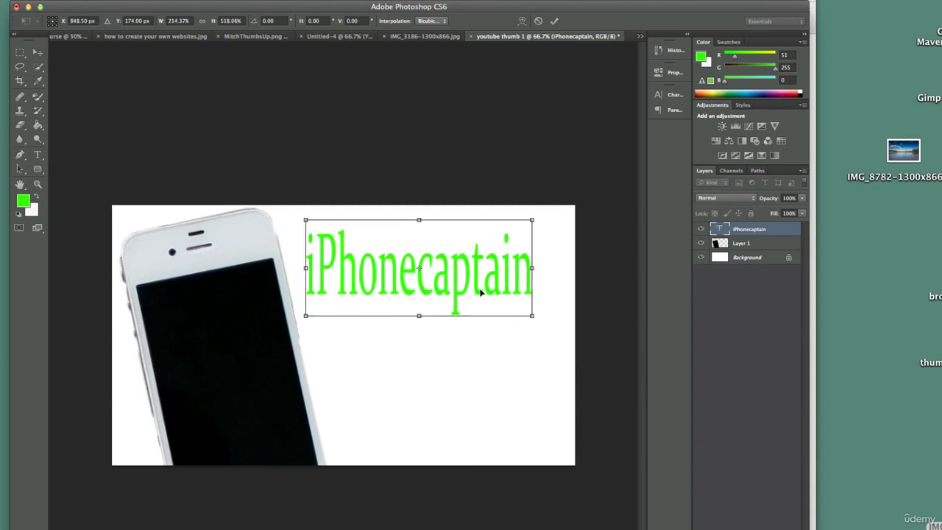
key("Return")
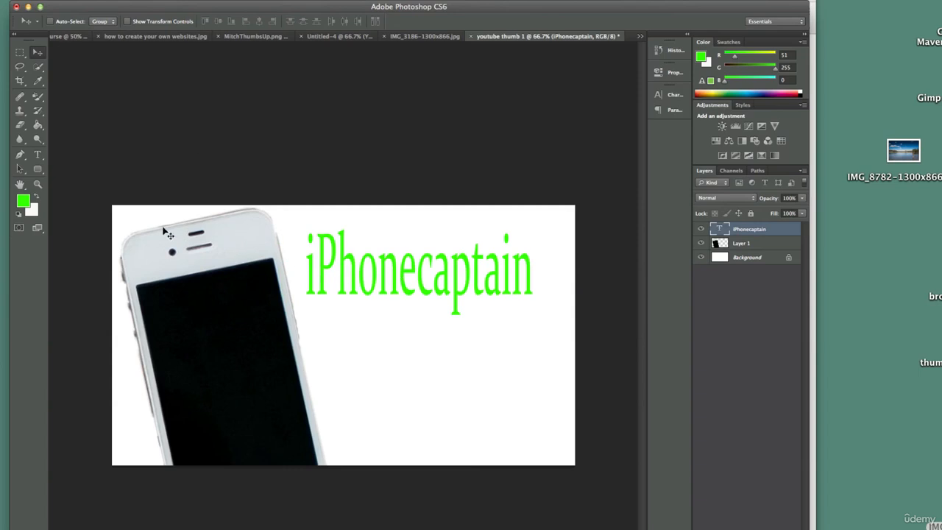
Change the iPhonecaptain text's font to Cooper Std and move the text into the canvas's upper-right corner, clear of the iPhone.
left_click(38, 155)
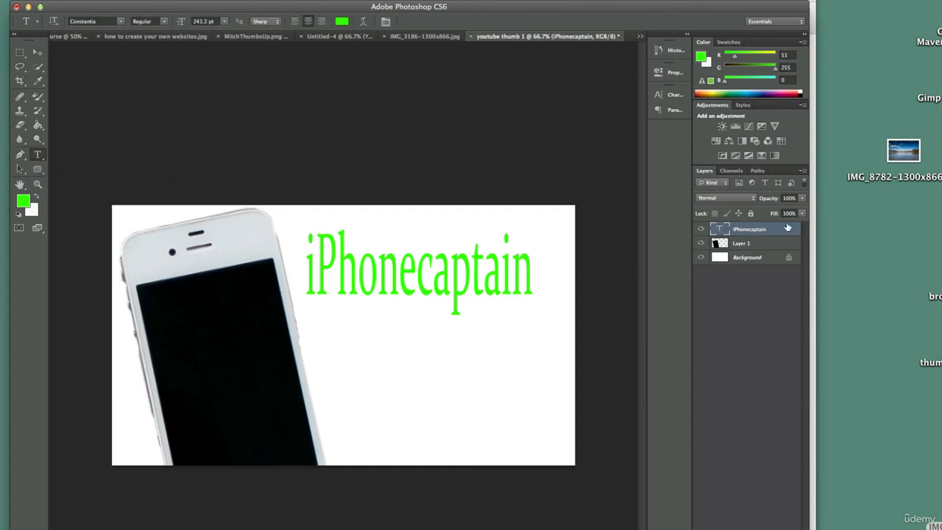
left_click(121, 22)
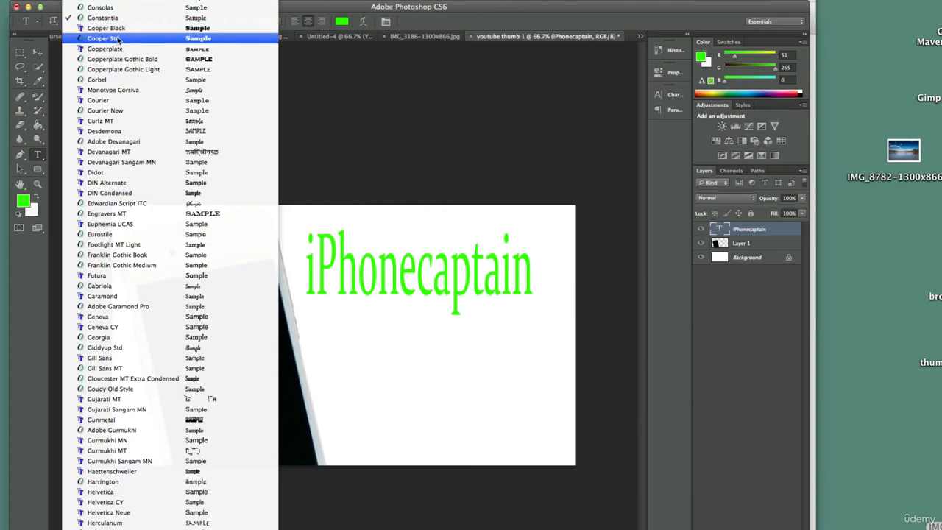
left_click(118, 38)
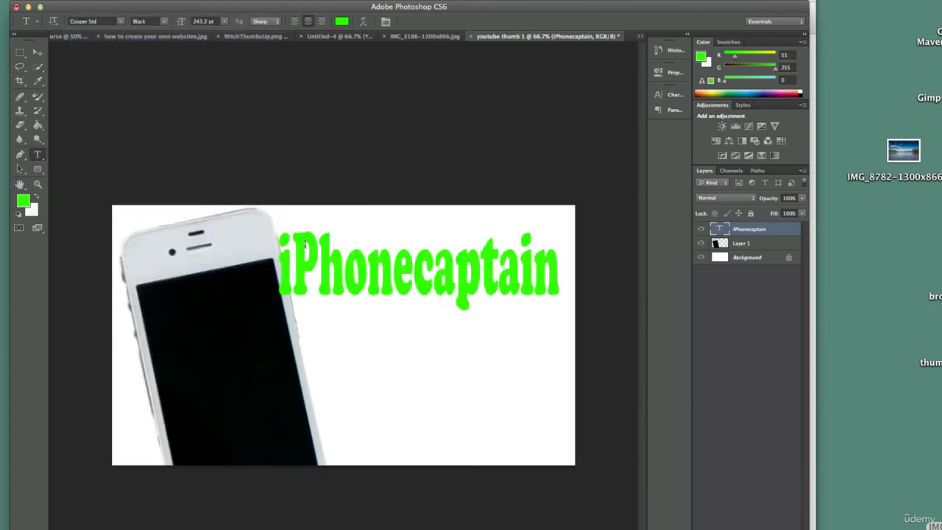
left_click(42, 54)
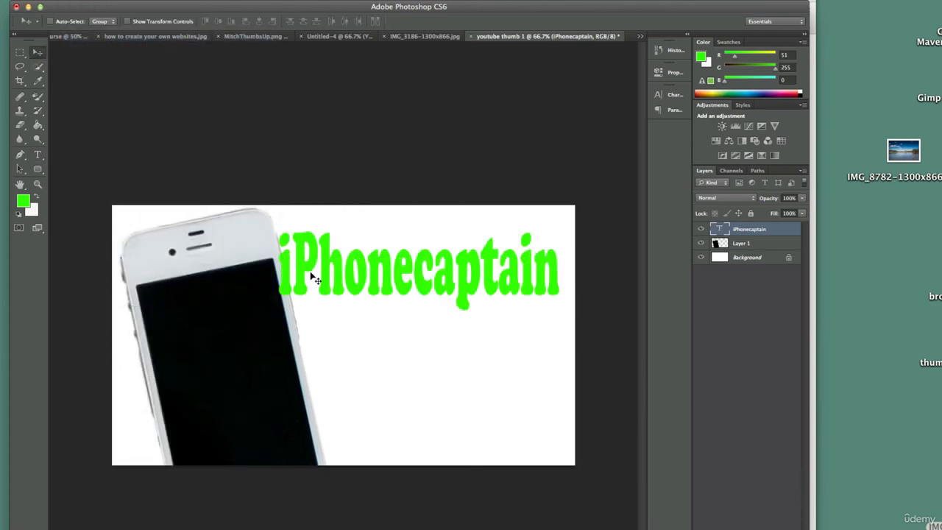
left_click_drag(311, 273, 324, 256)
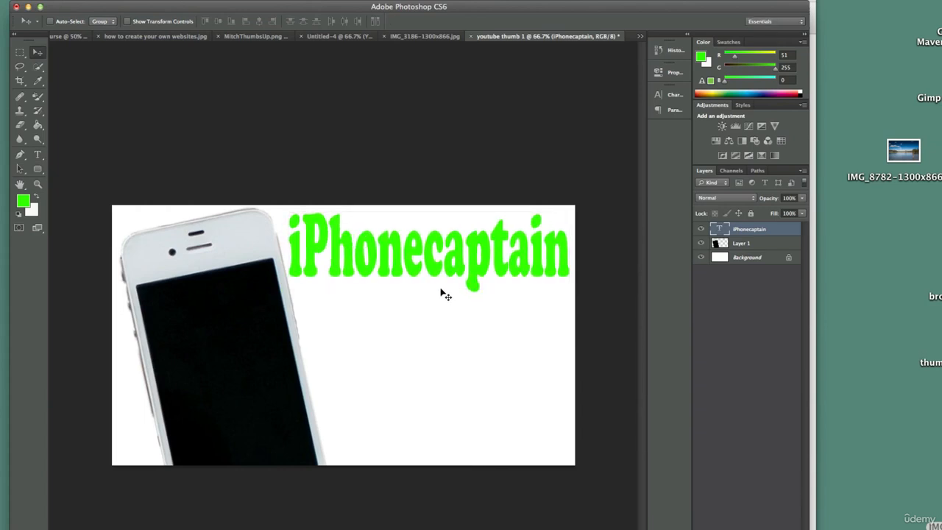
Apply a black Stroke layer style to the iPhonecaptain text layer.
right_click(774, 233)
left_click(780, 235)
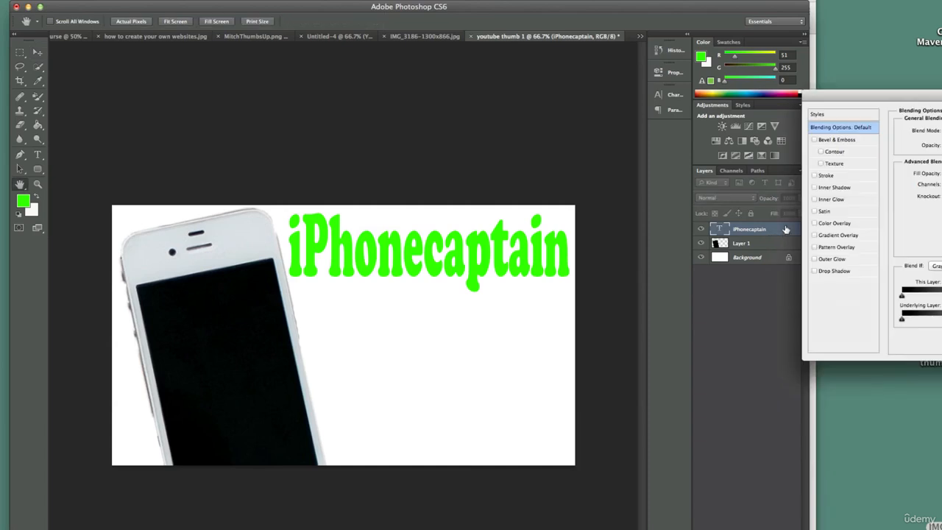
left_click(833, 177)
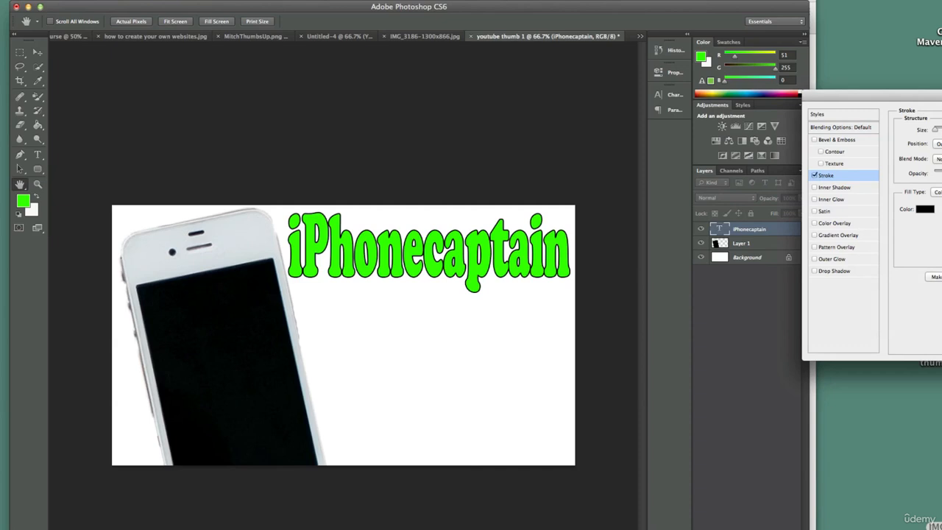
key("Return")
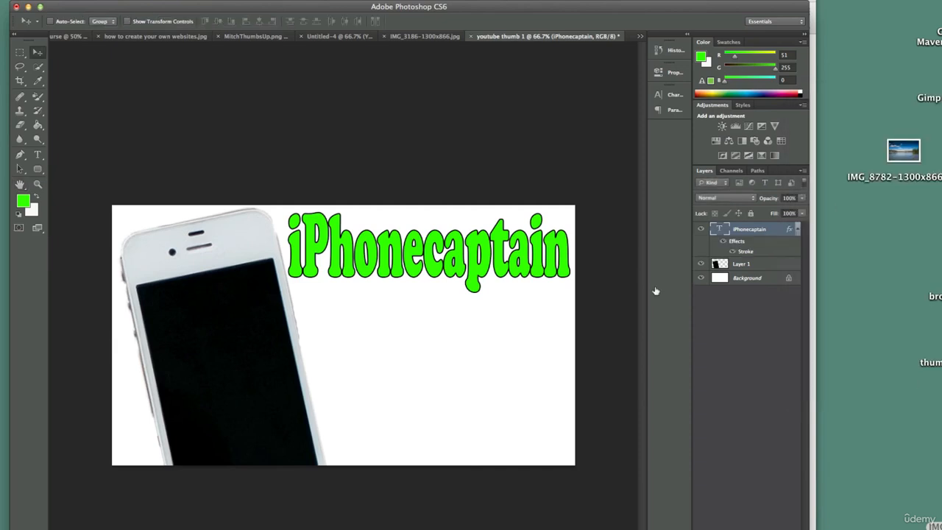
Duplicate the Background layer within the youtube thumb 1 document and hide the original Background layer.
left_click(752, 284)
right_click(751, 283)
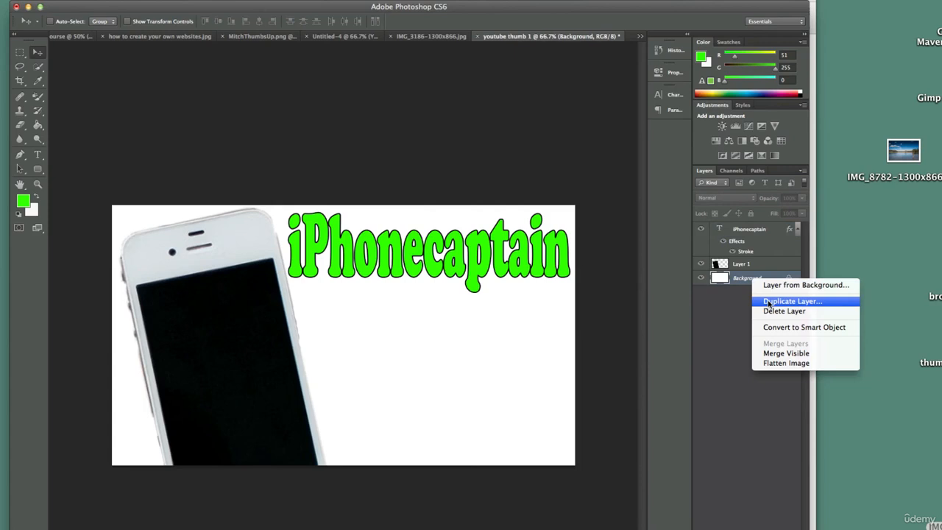
left_click(768, 301)
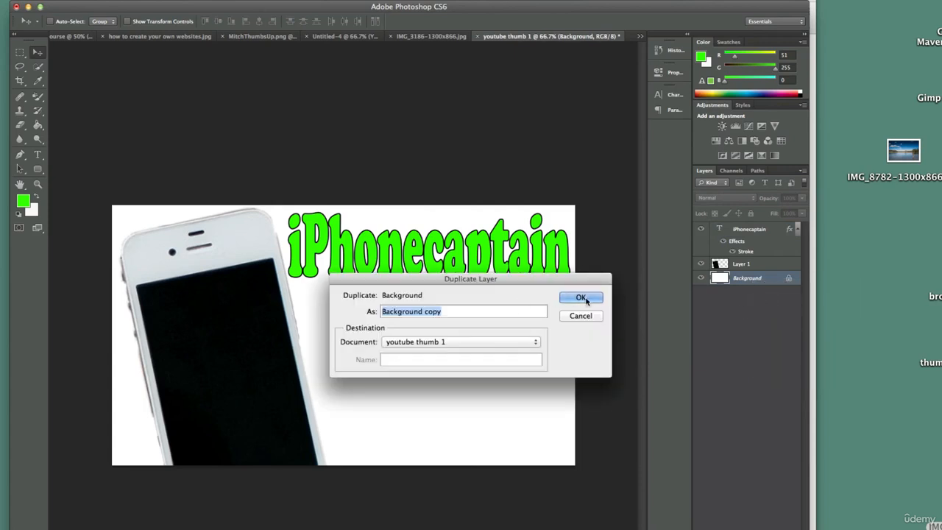
left_click(583, 297)
left_click(701, 292)
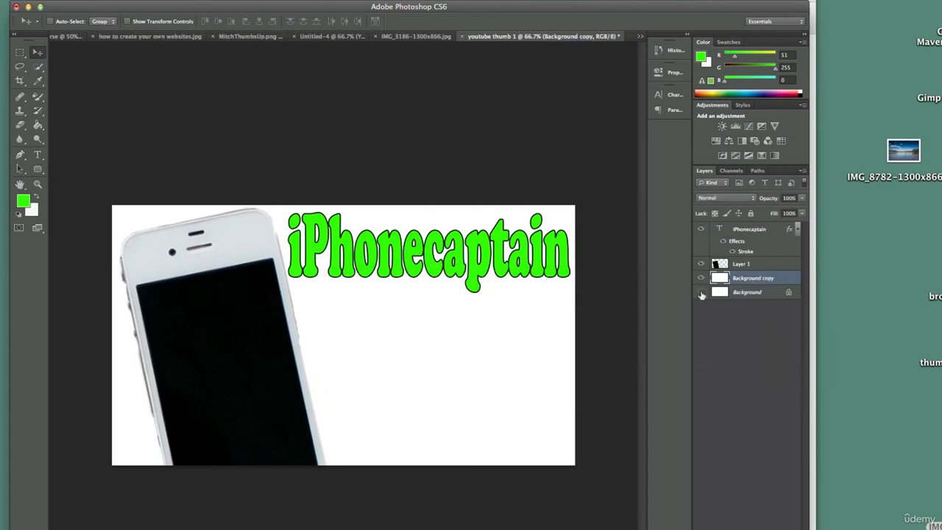
Fill the duplicated background layer with a gold-and-white linear gradient running from the canvas's top to near its bottom edge at a slight slant.
left_click(38, 125)
left_click(85, 122)
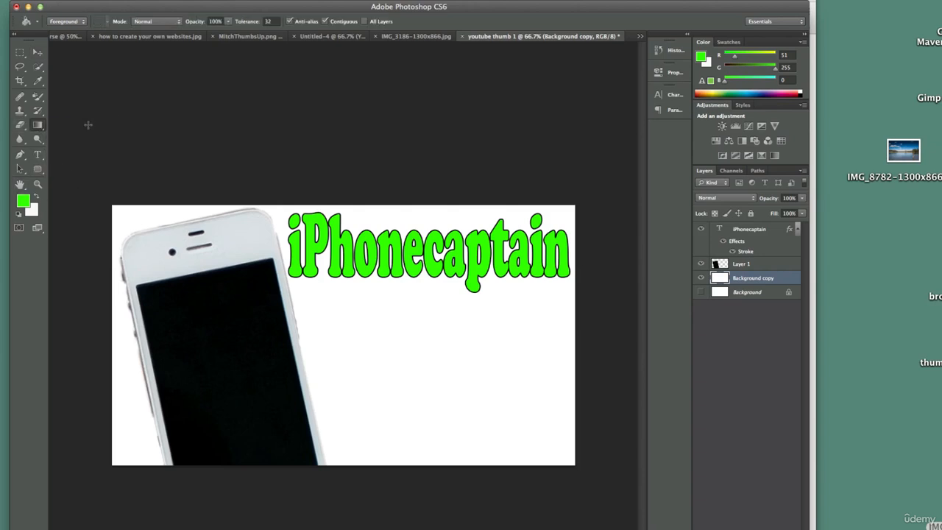
left_click(88, 21)
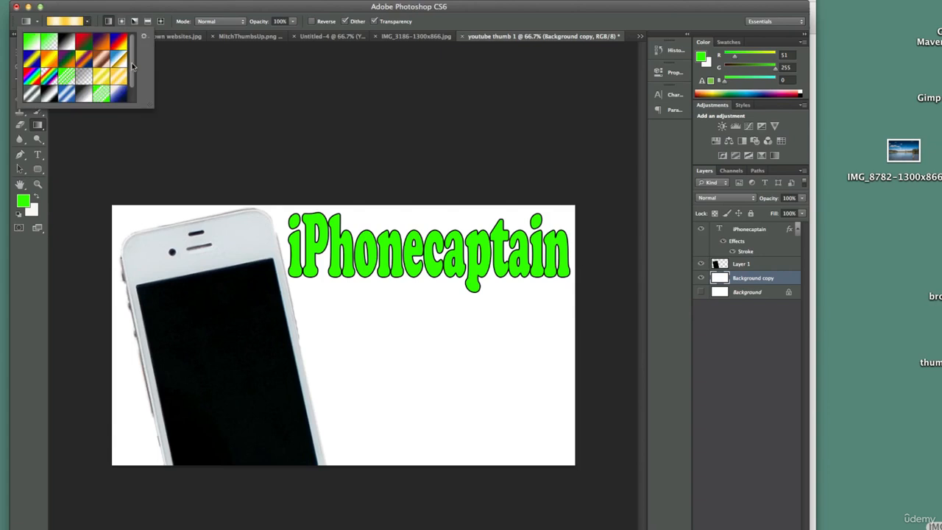
left_click_drag(133, 66, 135, 96)
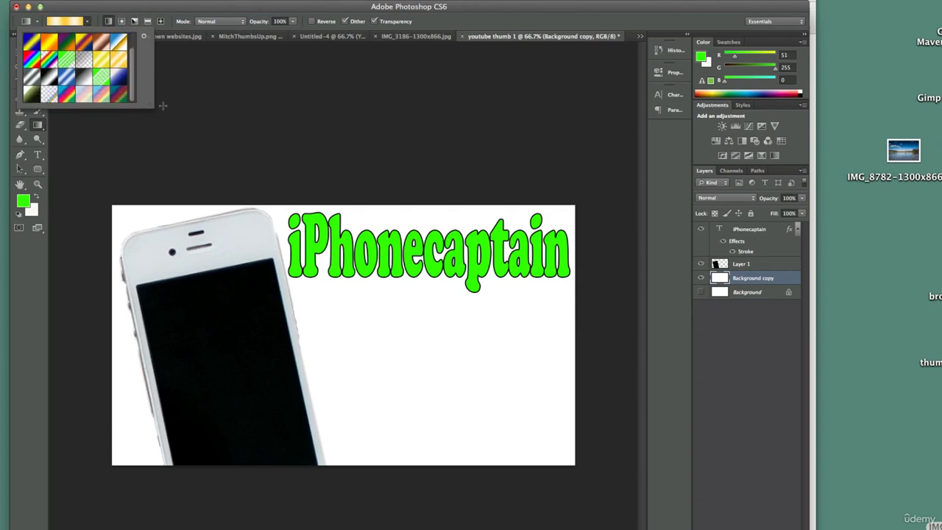
left_click(393, 376)
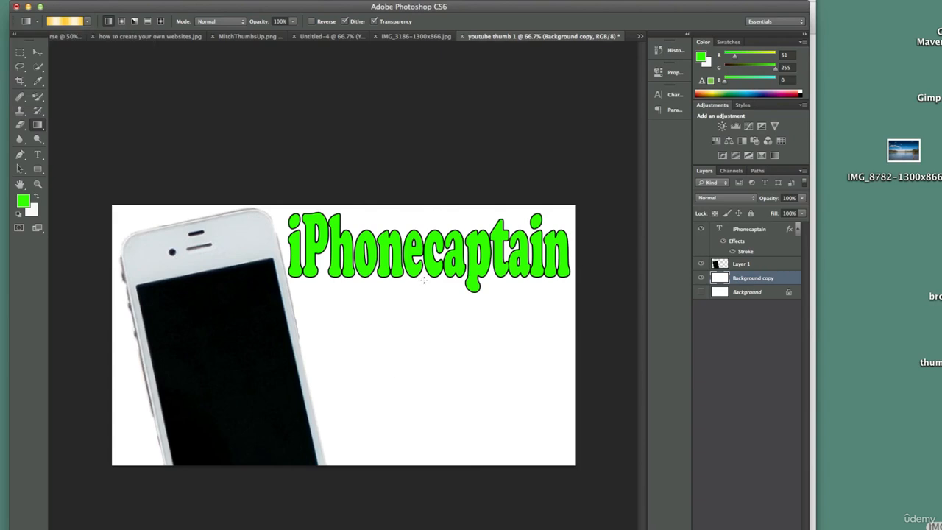
left_click_drag(390, 197, 426, 458)
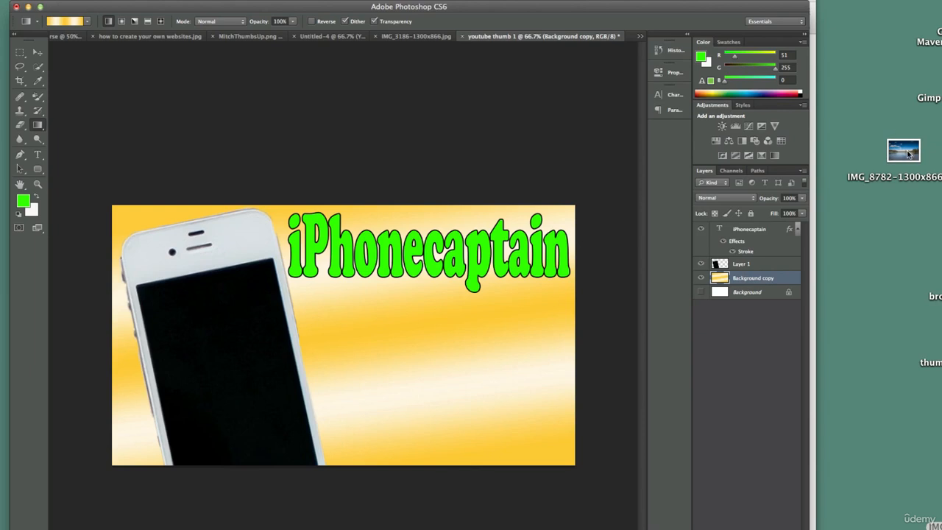
Place the IMG_8782-1300x866 lake photo behind the iPhone and stretch it to about 131% width and 86% height to cover the canvas.
left_click_drag(909, 154, 369, 356)
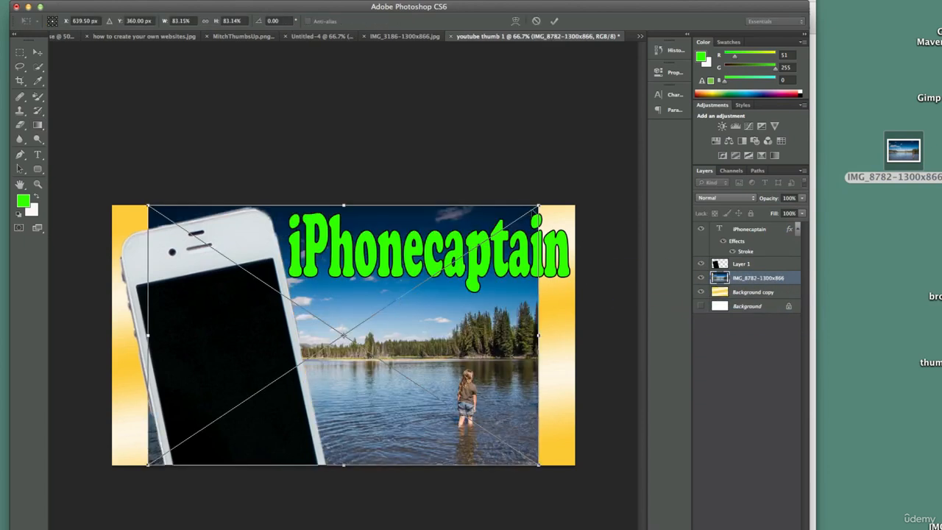
left_click_drag(538, 207, 615, 206)
left_click_drag(148, 206, 106, 209)
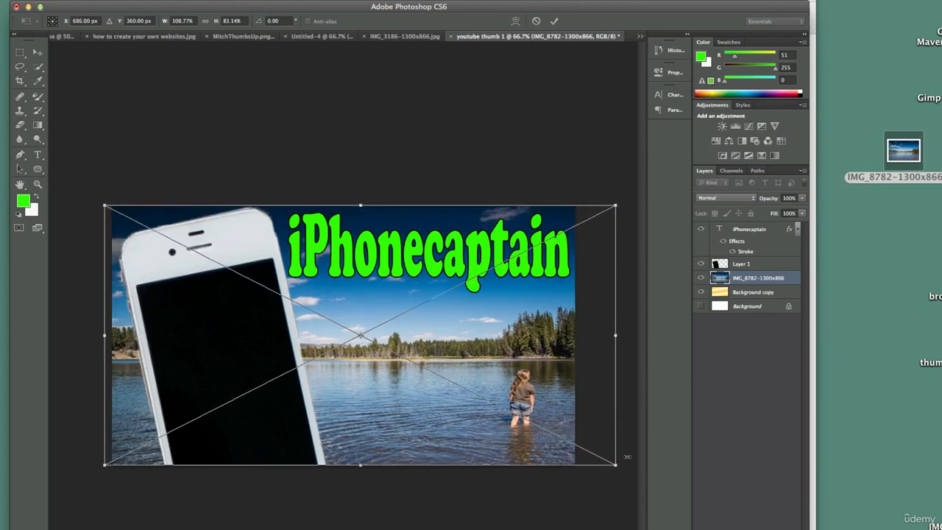
left_click_drag(616, 464, 719, 475)
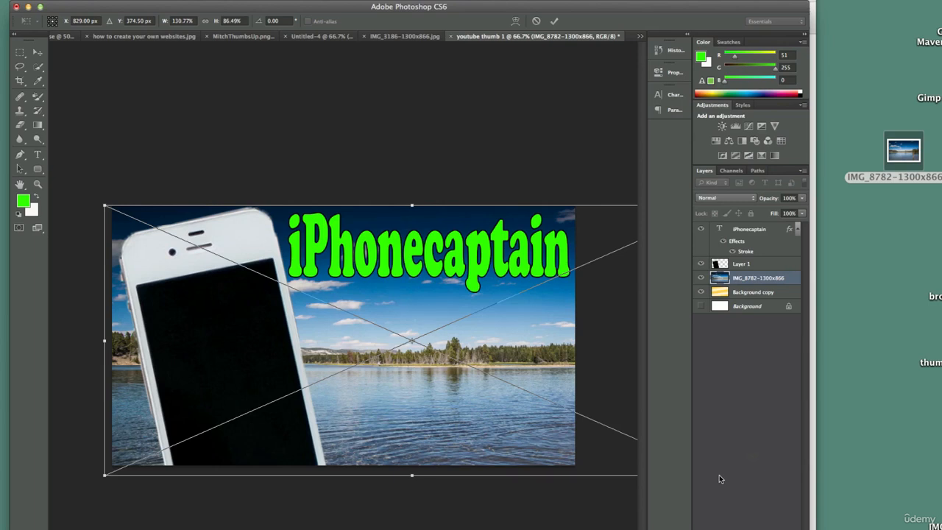
key("Return")
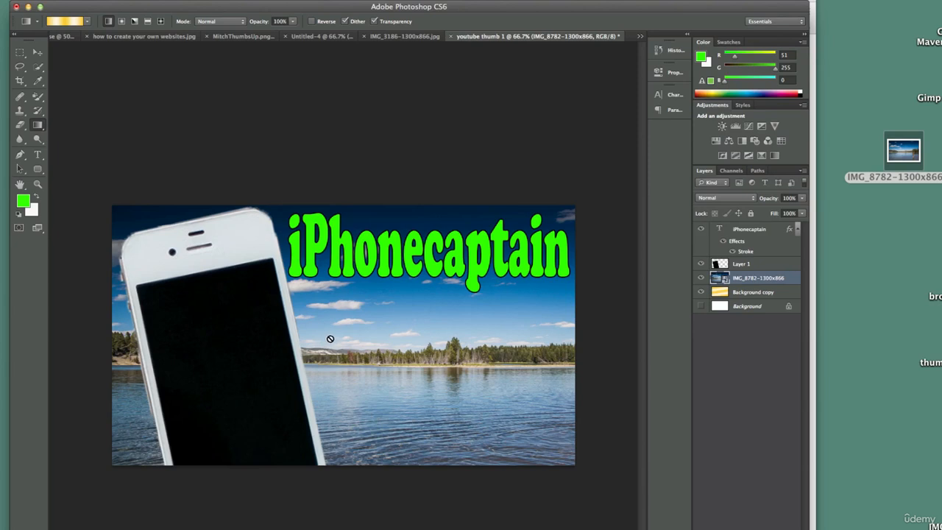
Set up the Clone Stamp with a 47 px brush and rasterize the lake photo's smart object layer.
left_click(20, 110)
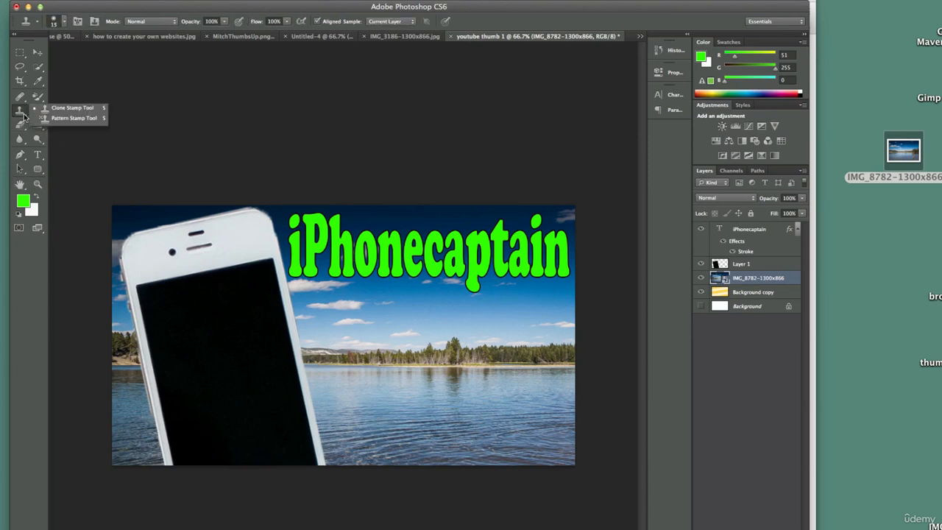
left_click(78, 109)
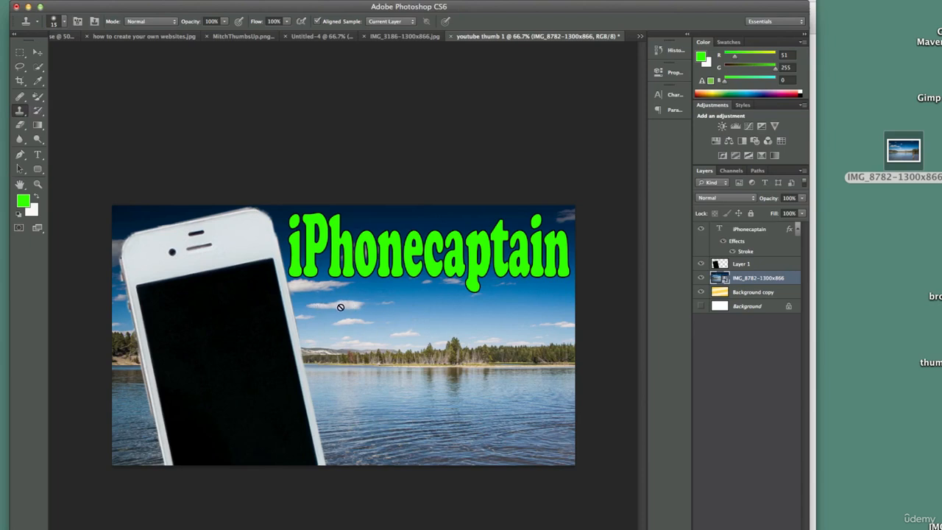
scroll(340, 306, "down", 10)
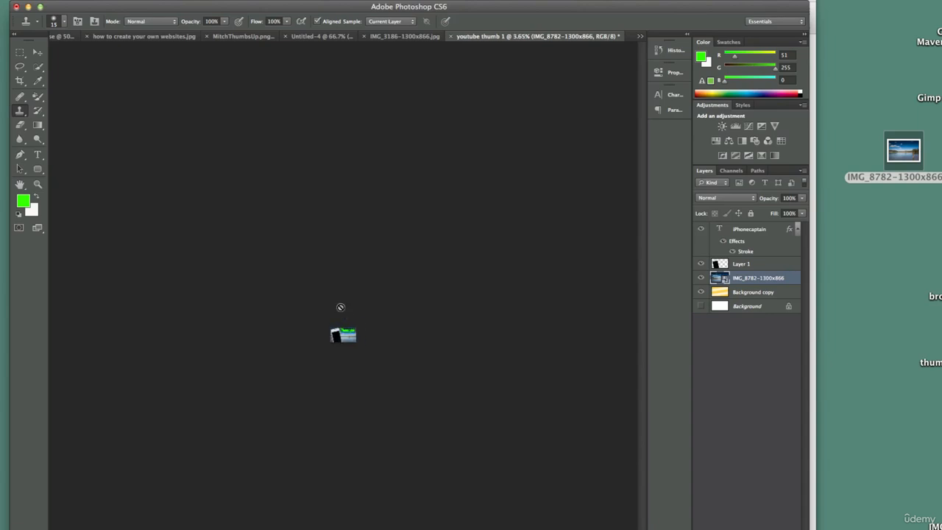
scroll(341, 307, "up", 4)
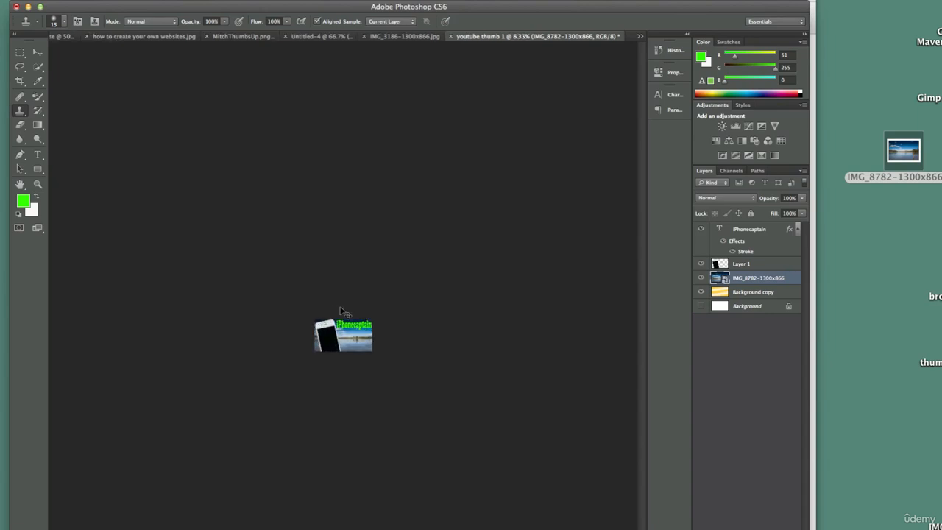
scroll(341, 307, "up", 10)
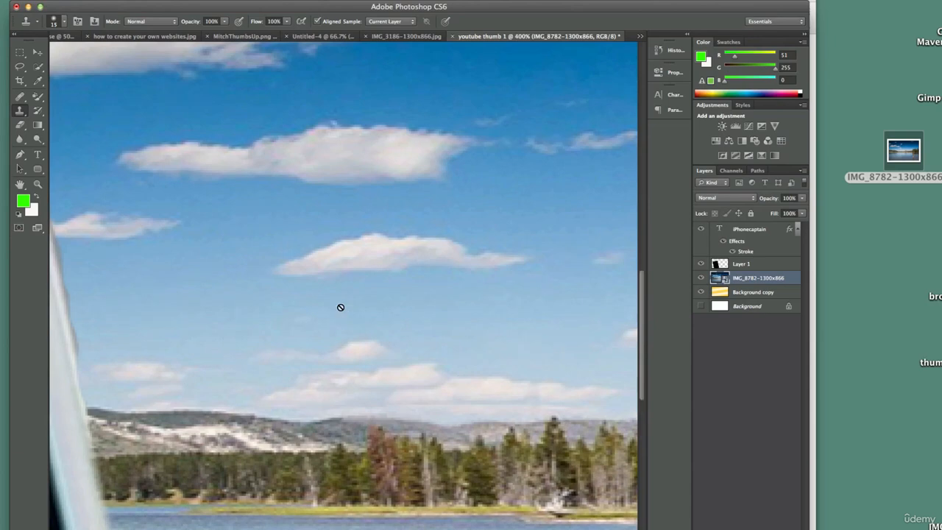
scroll(340, 307, "down", 6)
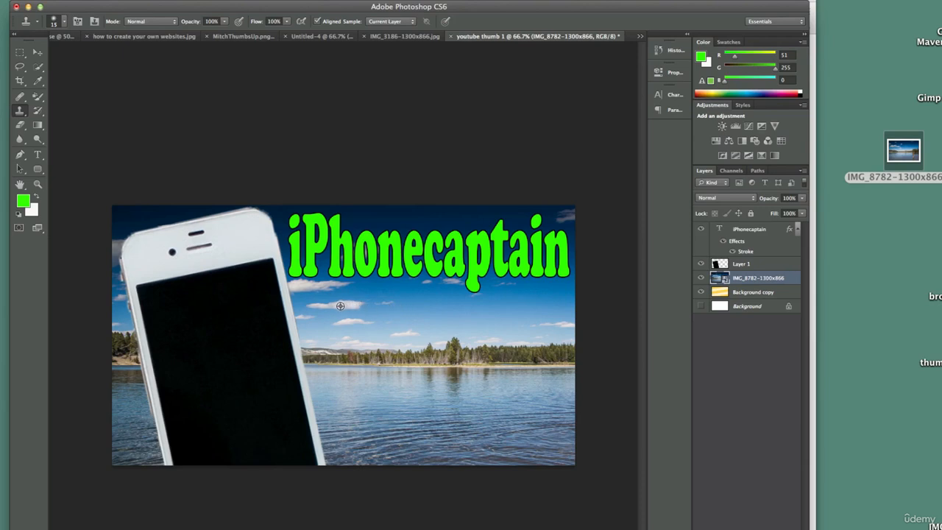
right_click(386, 304)
right_click(377, 309)
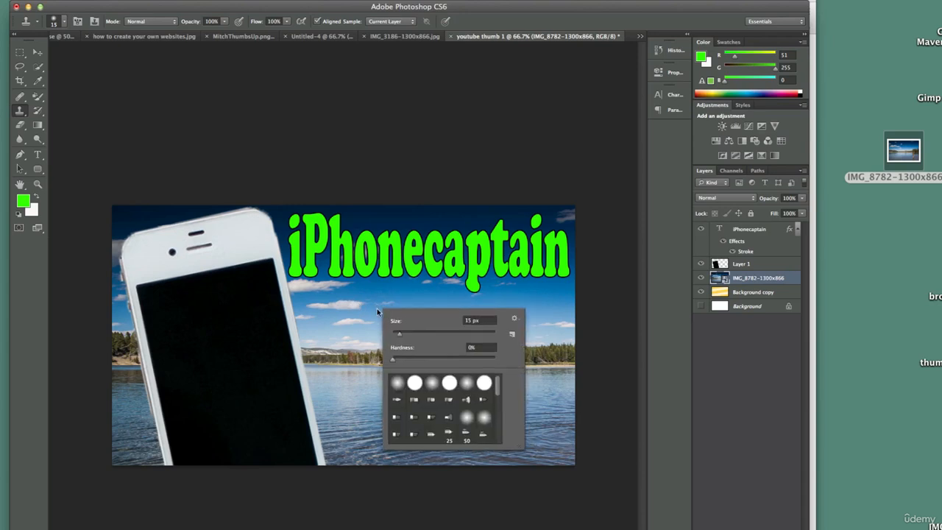
left_click(407, 332)
left_click(400, 300)
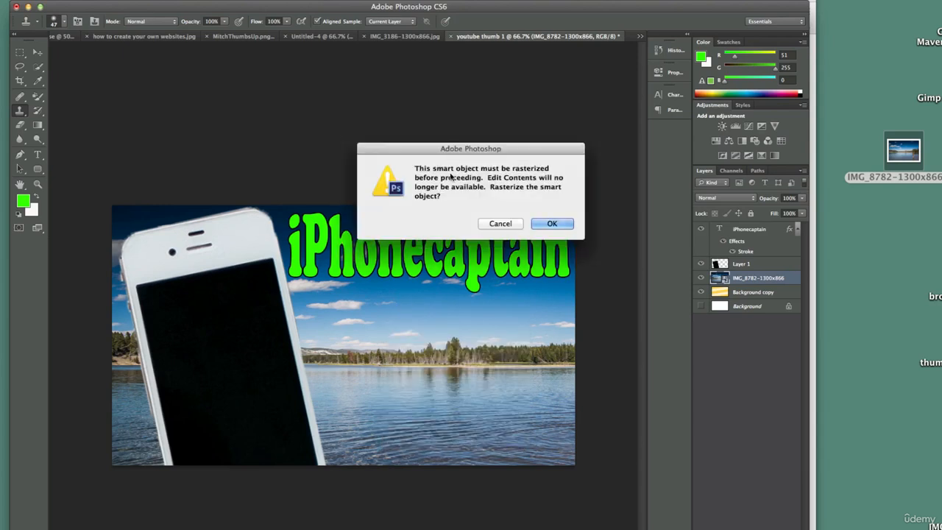
left_click(555, 223)
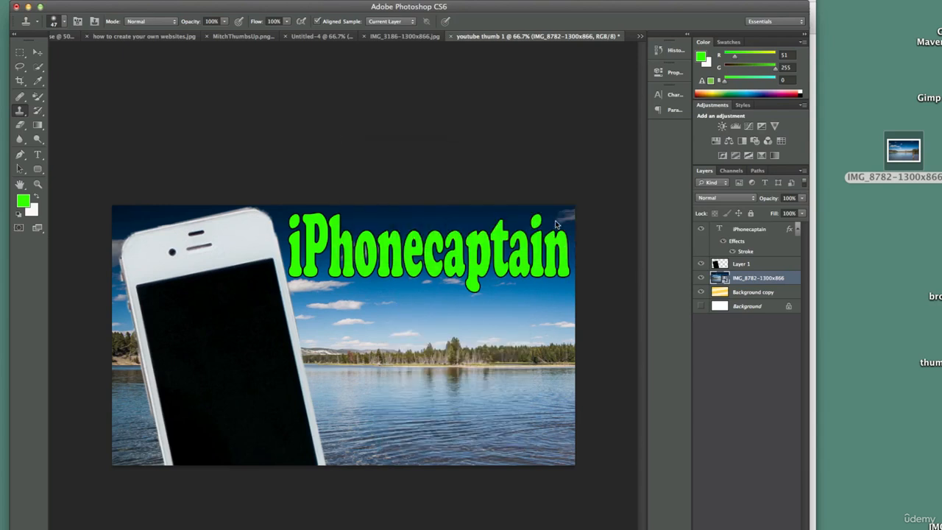
right_click(758, 279)
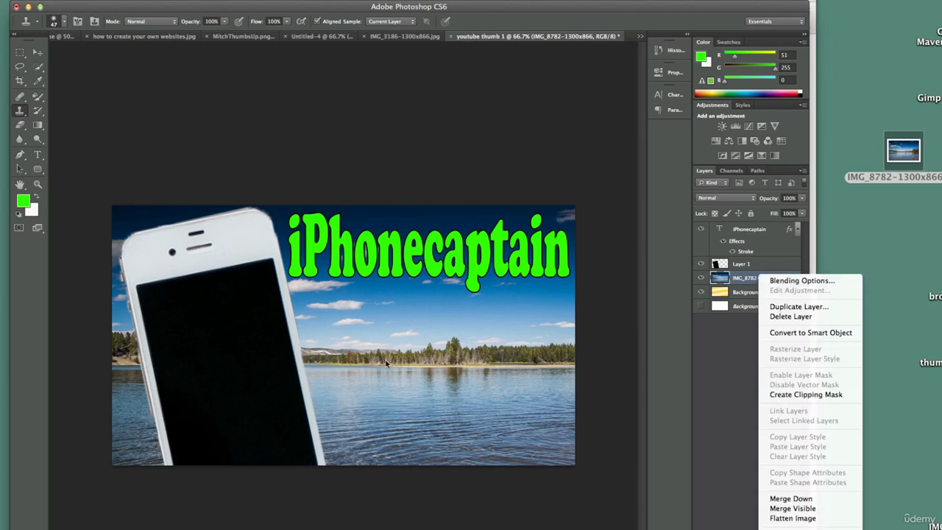
Clone the small white cloud beside the iPhone into the open sky below the iPhonecaptain title.
left_click(355, 306)
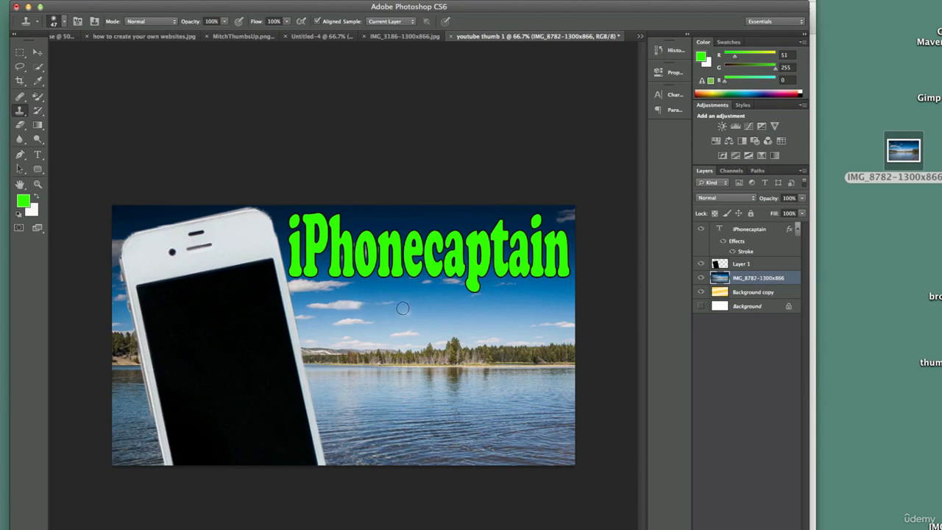
mouse_move(409, 307)
left_mouse_down()
mouse_move(426, 299)
mouse_move(409, 301)
left_mouse_up()
left_click(360, 306)
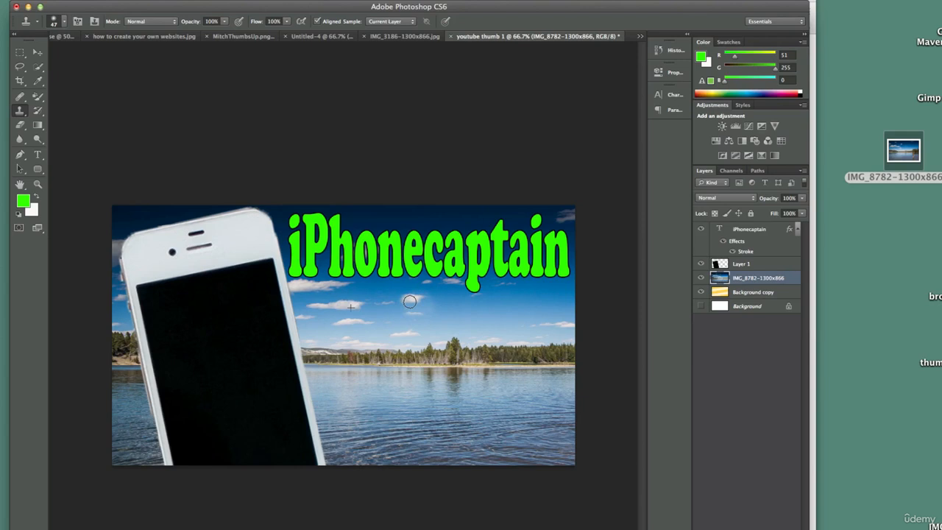
mouse_move(409, 302)
left_mouse_down()
mouse_move(444, 306)
mouse_move(407, 304)
mouse_move(445, 296)
mouse_move(426, 312)
mouse_move(370, 302)
mouse_move(489, 303)
mouse_move(442, 297)
mouse_move(504, 343)
mouse_move(457, 340)
mouse_move(427, 360)
mouse_move(498, 368)
left_mouse_up()
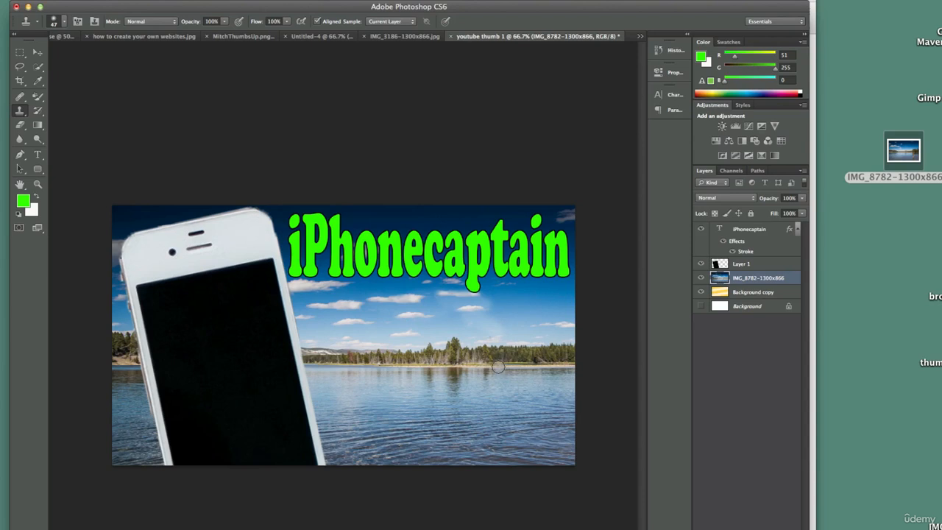
Clone over the shoreline, trees and their reflections in the right half of the lake photo with the Clone Stamp.
left_click_drag(498, 368, 523, 368)
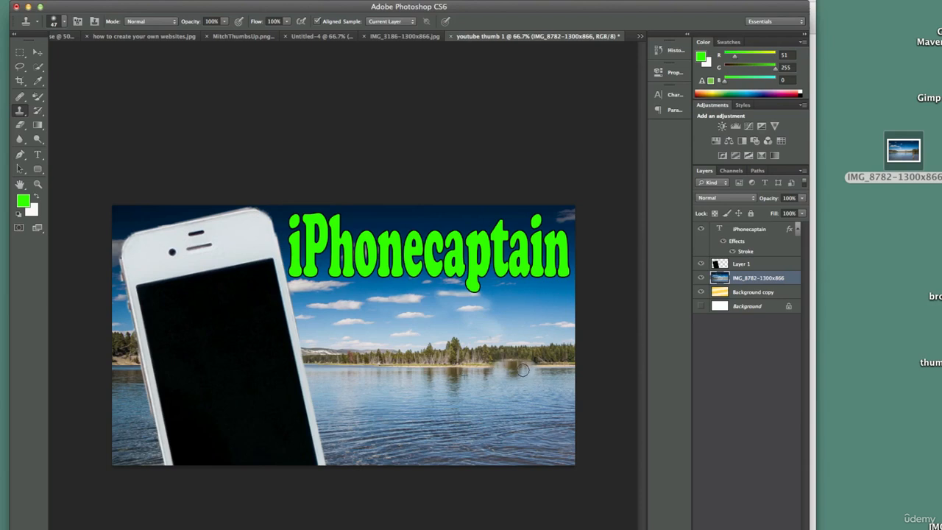
left_click(525, 368)
left_click(534, 376)
mouse_move(534, 376)
left_mouse_down()
mouse_move(558, 365)
mouse_move(542, 359)
mouse_move(573, 364)
mouse_move(567, 358)
left_mouse_up()
mouse_move(482, 377)
left_mouse_down()
mouse_move(462, 374)
mouse_move(486, 368)
mouse_move(401, 369)
mouse_move(552, 364)
mouse_move(461, 365)
mouse_move(547, 361)
mouse_move(486, 362)
mouse_move(565, 356)
mouse_move(474, 368)
mouse_move(541, 352)
mouse_move(572, 355)
mouse_move(573, 347)
mouse_move(556, 352)
mouse_move(574, 359)
left_mouse_up()
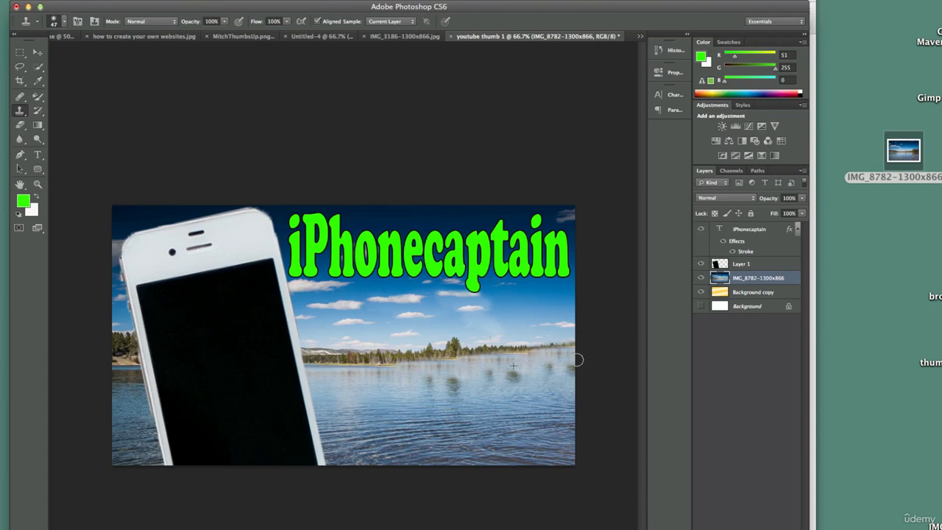
mouse_move(577, 359)
left_mouse_down()
mouse_move(522, 353)
mouse_move(571, 352)
mouse_move(520, 381)
mouse_move(473, 378)
mouse_move(513, 358)
left_mouse_up()
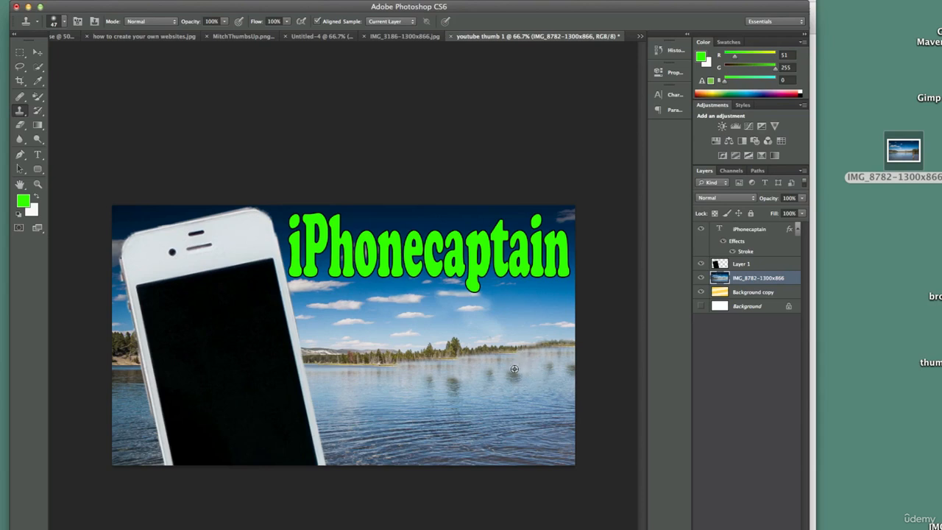
mouse_move(517, 352)
left_mouse_down()
mouse_move(571, 347)
mouse_move(505, 351)
mouse_move(569, 350)
mouse_move(515, 358)
mouse_move(549, 358)
mouse_move(481, 351)
mouse_move(491, 351)
mouse_move(443, 358)
mouse_move(486, 359)
mouse_move(420, 363)
mouse_move(476, 353)
mouse_move(450, 352)
mouse_move(467, 348)
mouse_move(454, 343)
mouse_move(437, 354)
mouse_move(438, 371)
mouse_move(486, 370)
mouse_move(473, 389)
mouse_move(525, 406)
left_mouse_up()
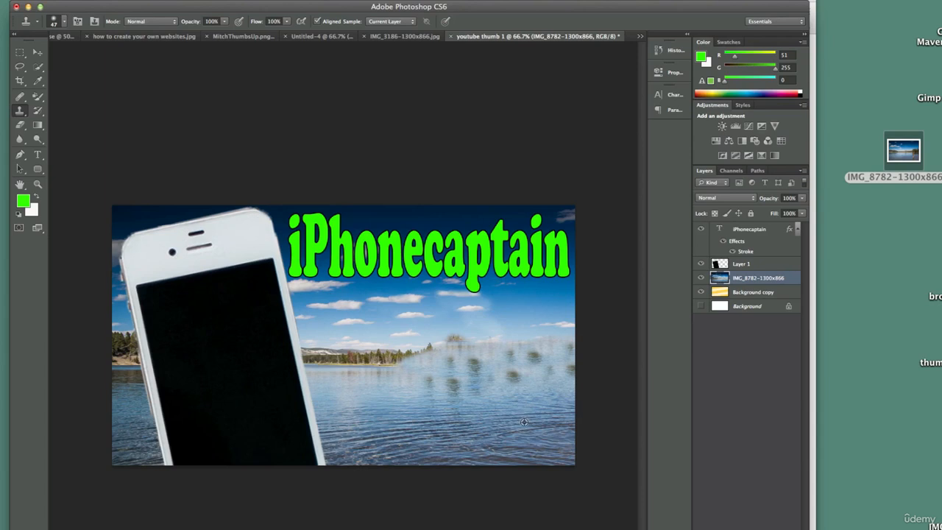
Clone rippled water from the lower lake over the blotchy former tree line and across the lake toward the iPhone.
mouse_move(523, 423)
left_mouse_down()
mouse_move(483, 380)
mouse_move(465, 380)
mouse_move(569, 369)
mouse_move(402, 375)
mouse_move(566, 363)
mouse_move(414, 370)
left_mouse_up()
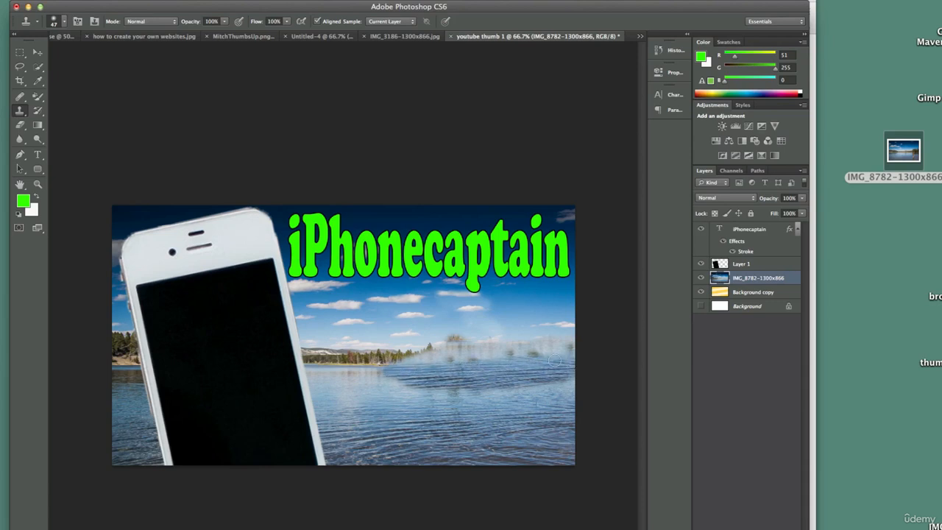
mouse_move(554, 362)
left_mouse_down()
mouse_move(562, 356)
mouse_move(408, 364)
left_mouse_up()
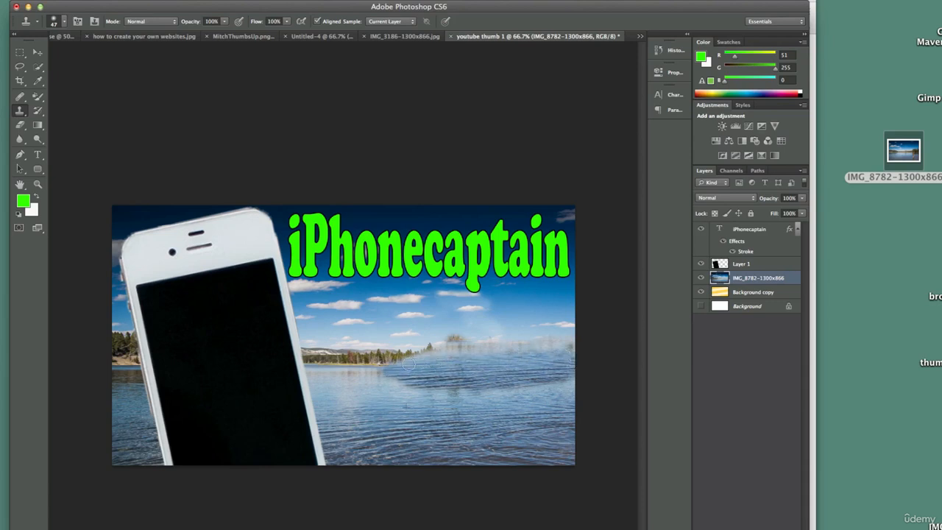
mouse_move(482, 357)
left_mouse_down()
mouse_move(567, 350)
mouse_move(434, 349)
left_mouse_up()
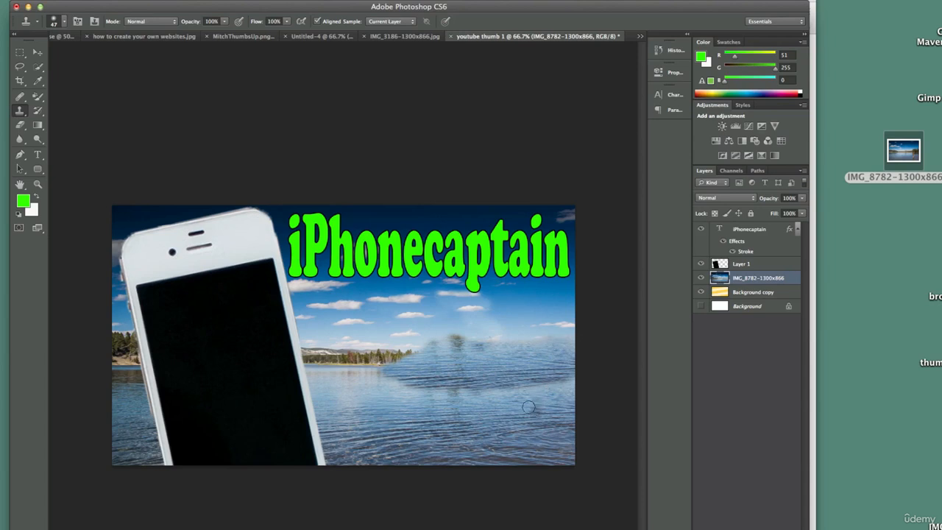
mouse_move(531, 407)
left_mouse_down()
mouse_move(418, 390)
mouse_move(538, 394)
mouse_move(573, 381)
mouse_move(528, 395)
mouse_move(425, 402)
mouse_move(393, 378)
mouse_move(413, 401)
mouse_move(488, 409)
mouse_move(569, 392)
mouse_move(565, 403)
mouse_move(497, 415)
mouse_move(429, 408)
mouse_move(407, 392)
mouse_move(420, 420)
mouse_move(575, 422)
mouse_move(495, 435)
left_mouse_up()
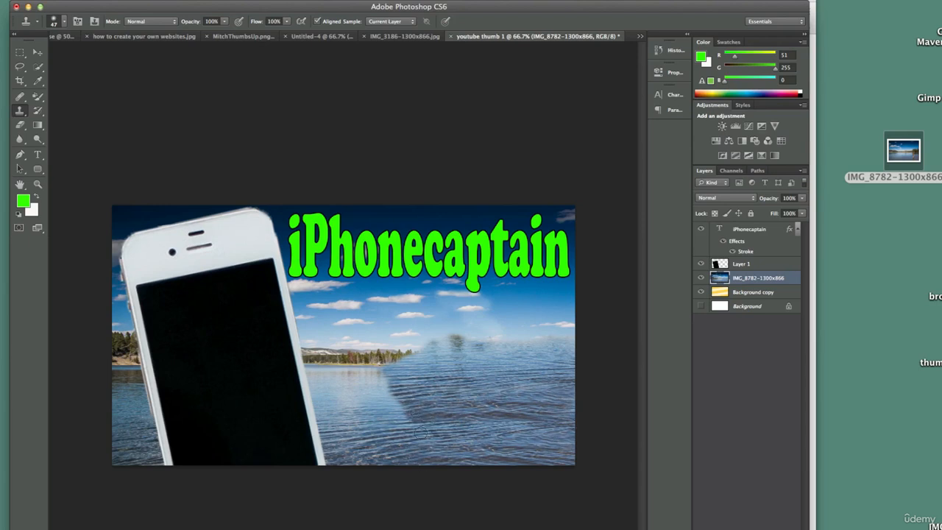
mouse_move(420, 432)
left_mouse_down()
mouse_move(373, 393)
mouse_move(394, 381)
mouse_move(388, 375)
mouse_move(315, 370)
mouse_move(317, 383)
mouse_move(379, 392)
mouse_move(327, 393)
mouse_move(334, 397)
mouse_move(413, 413)
mouse_move(326, 399)
mouse_move(330, 409)
mouse_move(433, 433)
left_mouse_up()
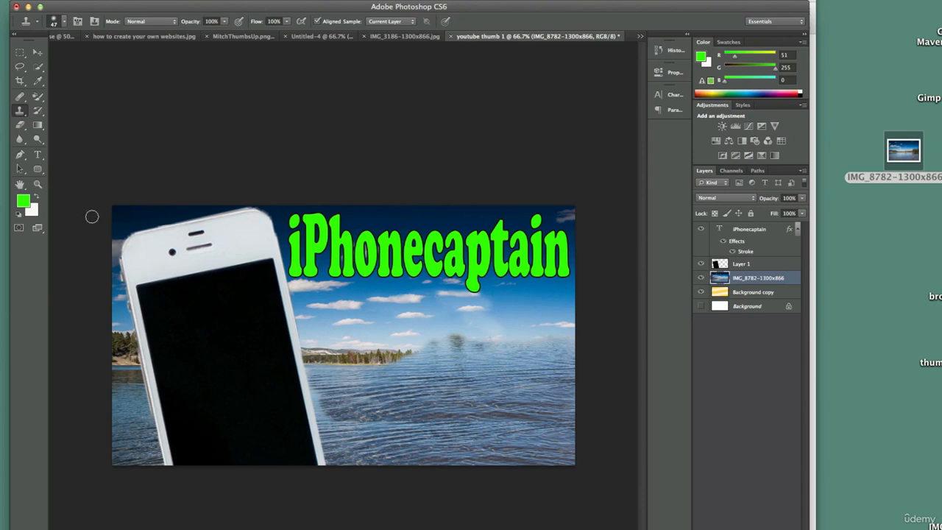
Use the Patch Tool to replace the dark smudge above the lake's horizon with cloudy sky from nearer the iPhone.
left_click(22, 98)
left_click(23, 101)
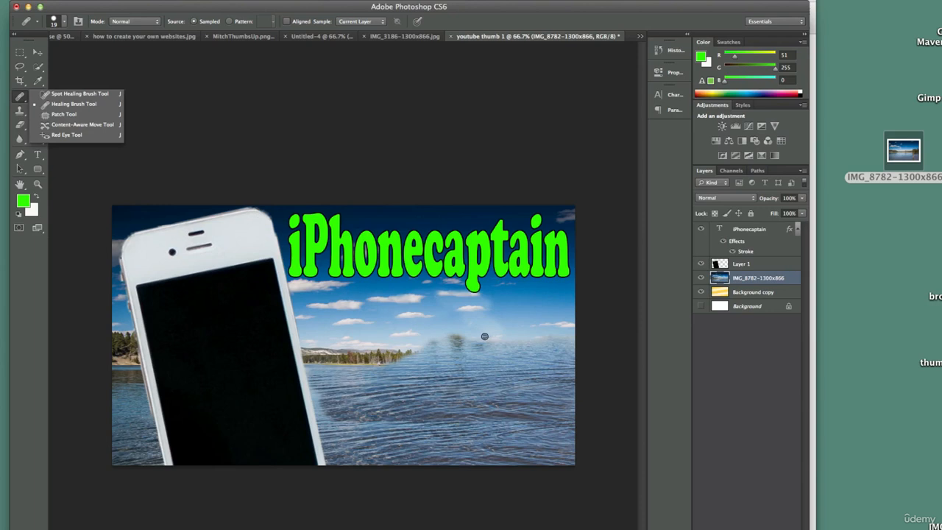
left_click(67, 117)
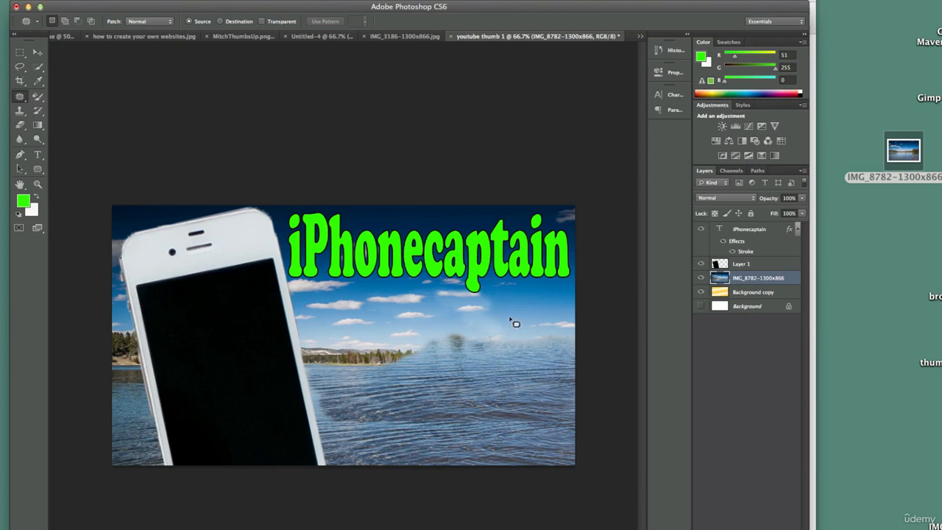
mouse_move(486, 315)
left_mouse_down()
mouse_move(513, 315)
mouse_move(517, 333)
mouse_move(496, 351)
mouse_move(442, 365)
mouse_move(421, 337)
mouse_move(499, 297)
mouse_move(495, 315)
mouse_move(522, 323)
left_mouse_up()
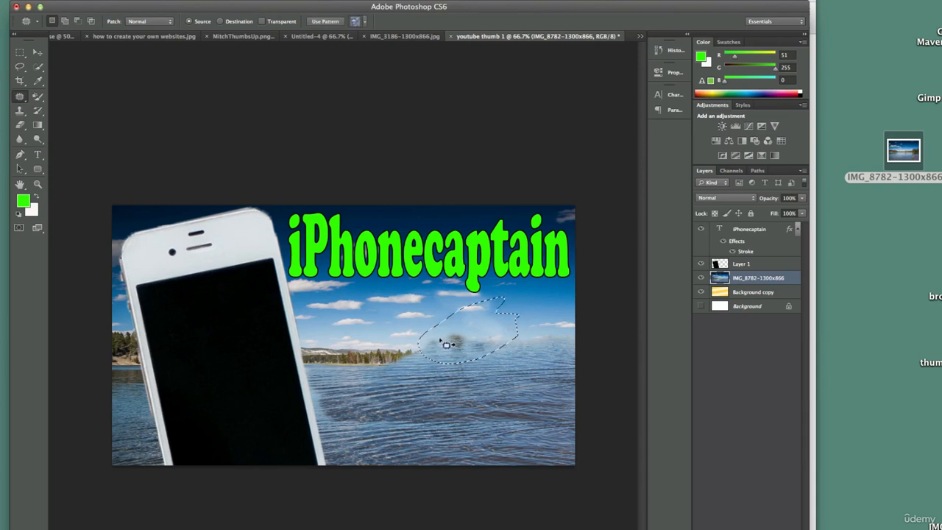
left_click_drag(466, 347, 404, 313)
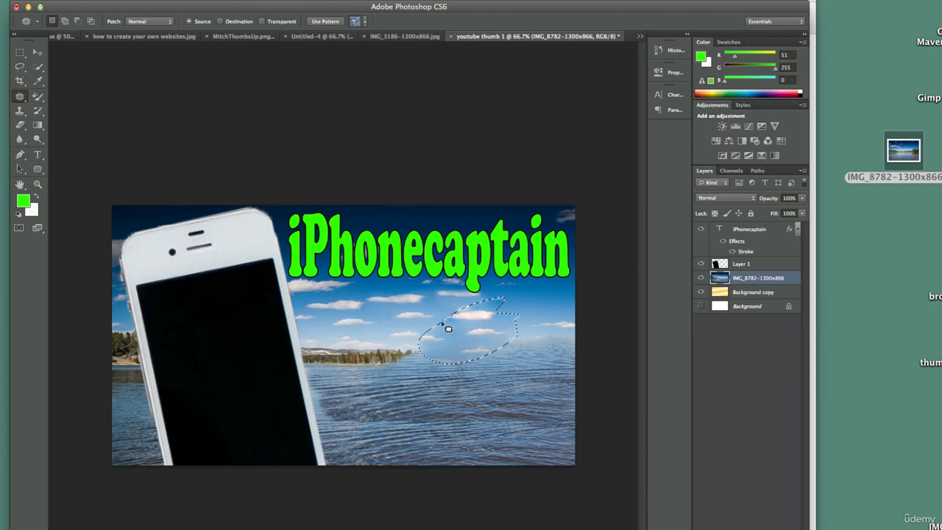
left_click_drag(508, 324, 541, 318)
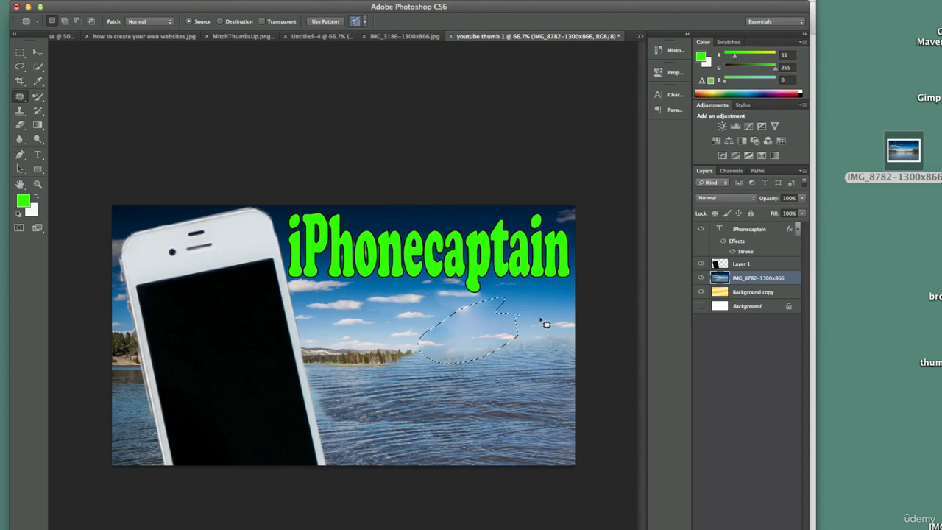
right_click(459, 338)
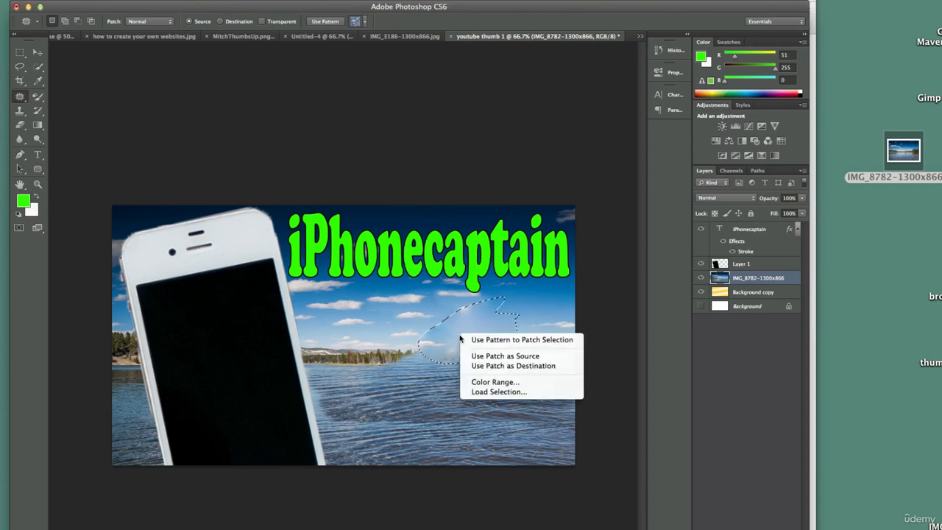
left_click(535, 356)
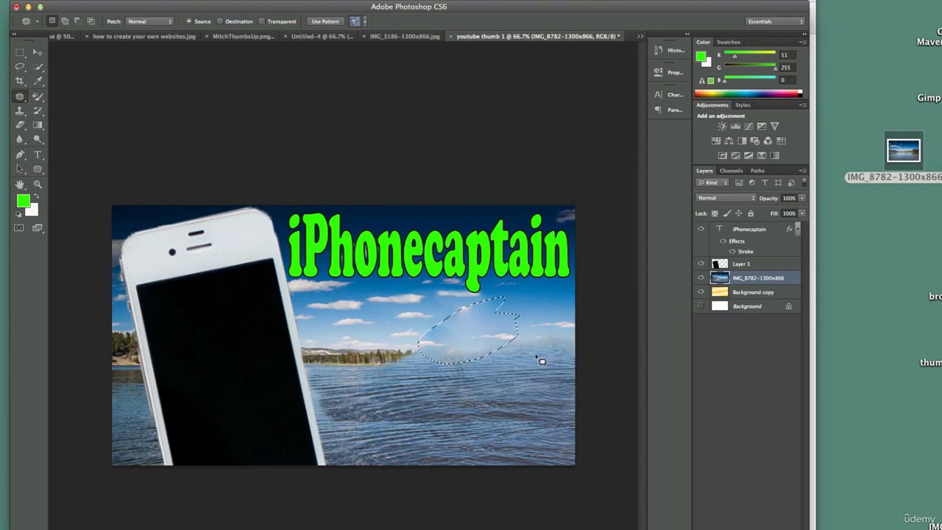
Patch the cloudy sky above the remaining tree line beside the iPhone with neighbouring sky, and clear the selection.
mouse_move(370, 296)
left_mouse_down()
mouse_move(426, 321)
mouse_move(419, 336)
mouse_move(328, 341)
mouse_move(310, 302)
mouse_move(349, 293)
mouse_move(404, 316)
mouse_move(475, 315)
mouse_move(441, 319)
left_mouse_up()
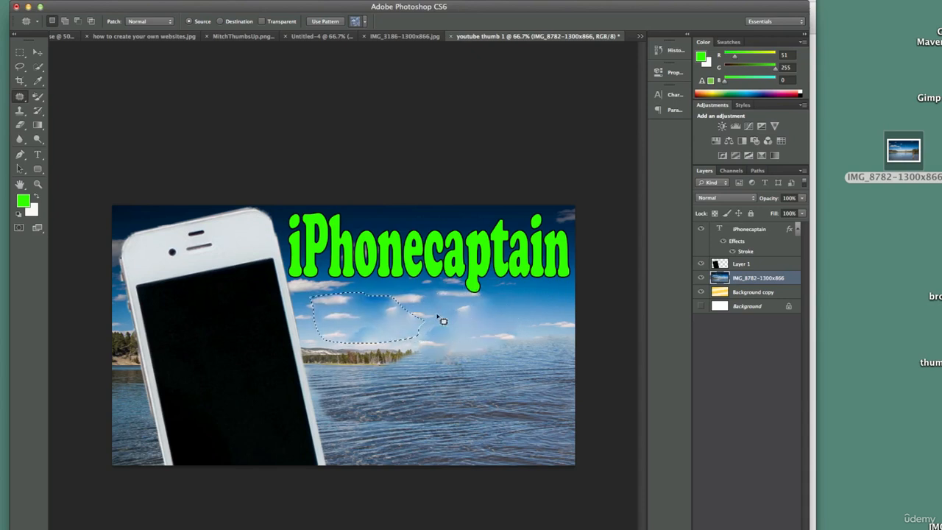
key("super+d")
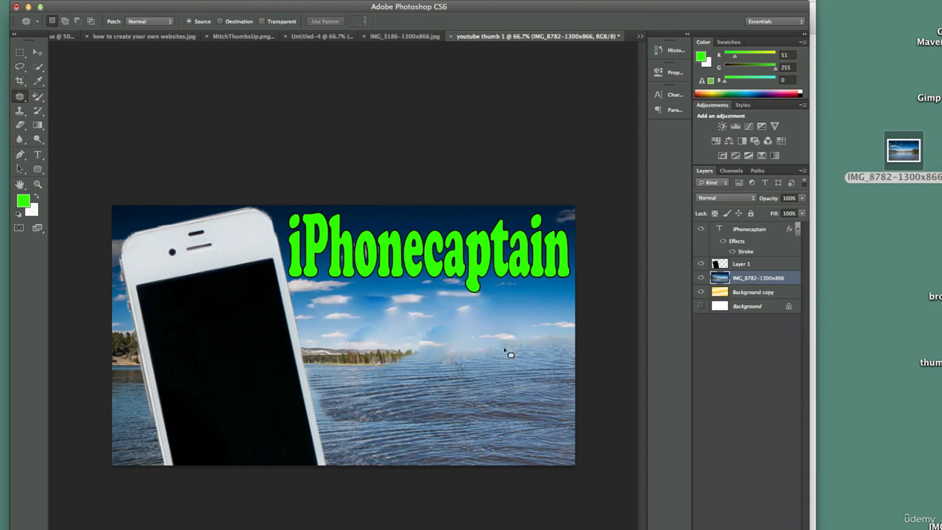